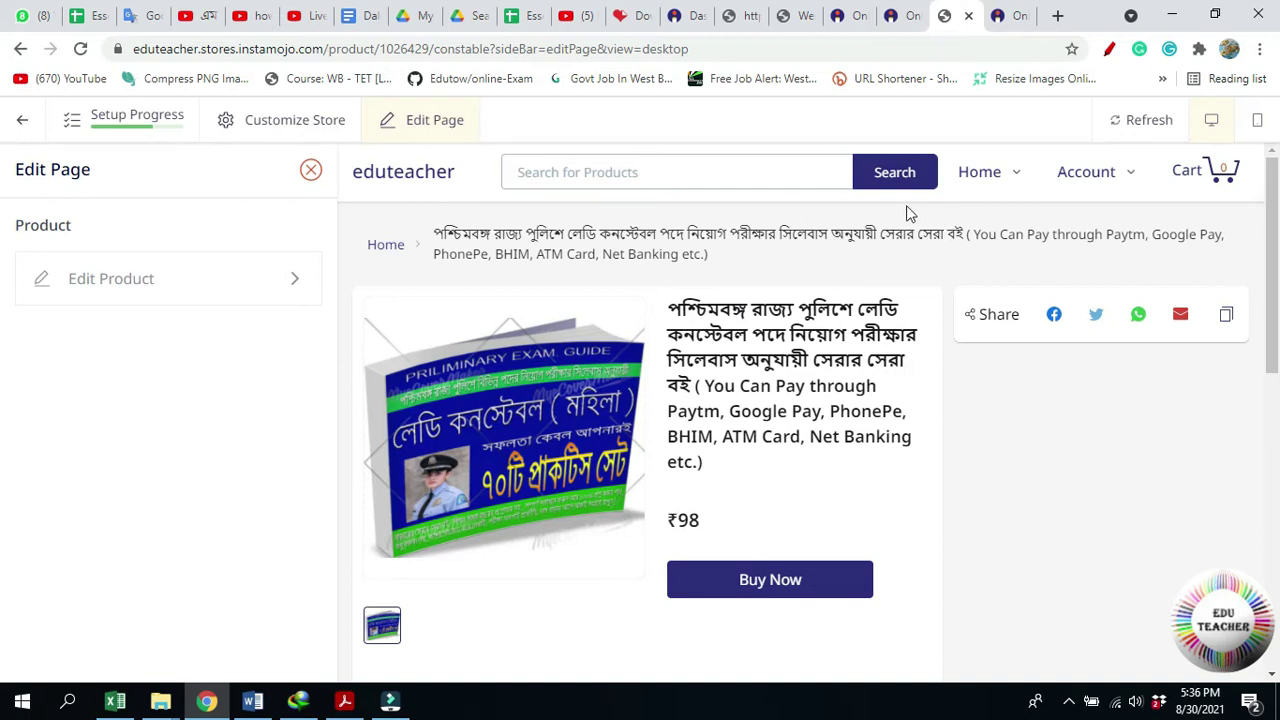
Step: Open the digital product's Edit Product page and move it into a separate browser window
scroll(687, 310, "down", 1)
scroll(687, 310, "down", 1)
scroll(687, 310, "down", 2)
scroll(687, 310, "up", 3)
scroll(690, 249, "up", 1)
mouse_move(530, 417)
left_click(296, 280)
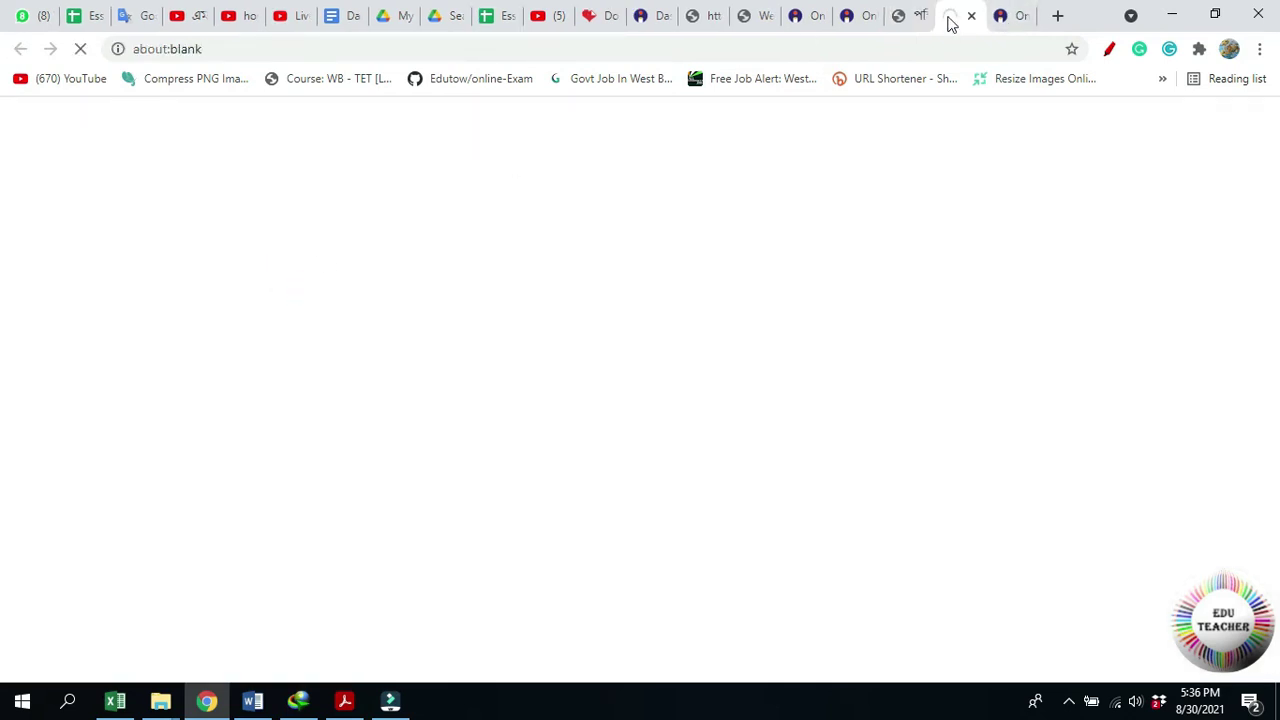
left_click_drag(948, 16, 960, 63)
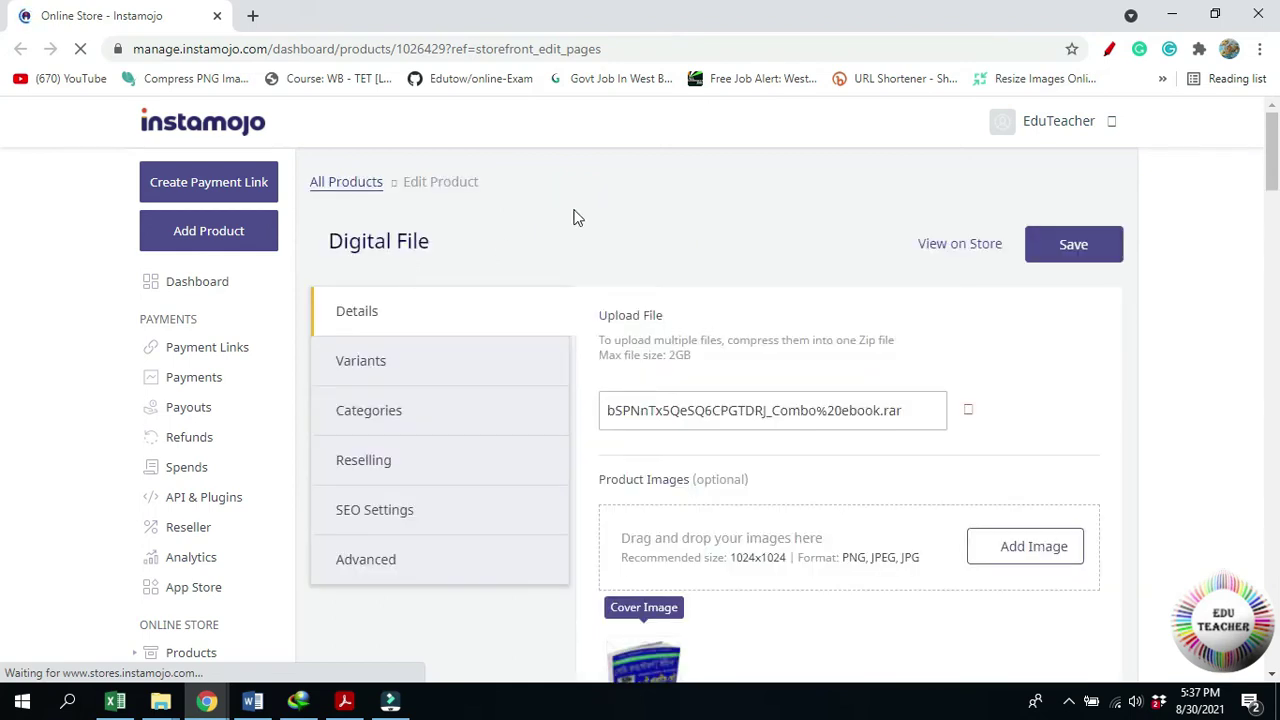
Step: Change the selling price from 98 to 0 and select the Free price option
scroll(702, 325, "down", 3)
scroll(702, 325, "down", 4)
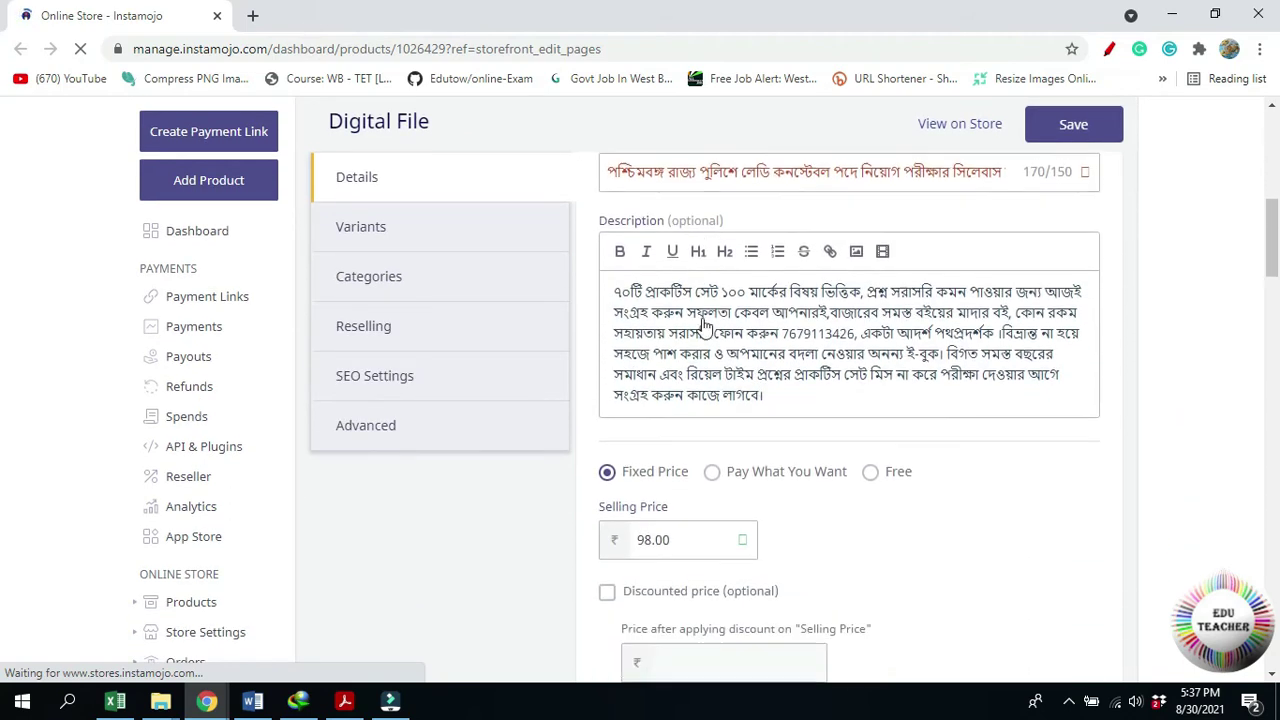
scroll(702, 322, "up", 3)
scroll(702, 324, "down", 4)
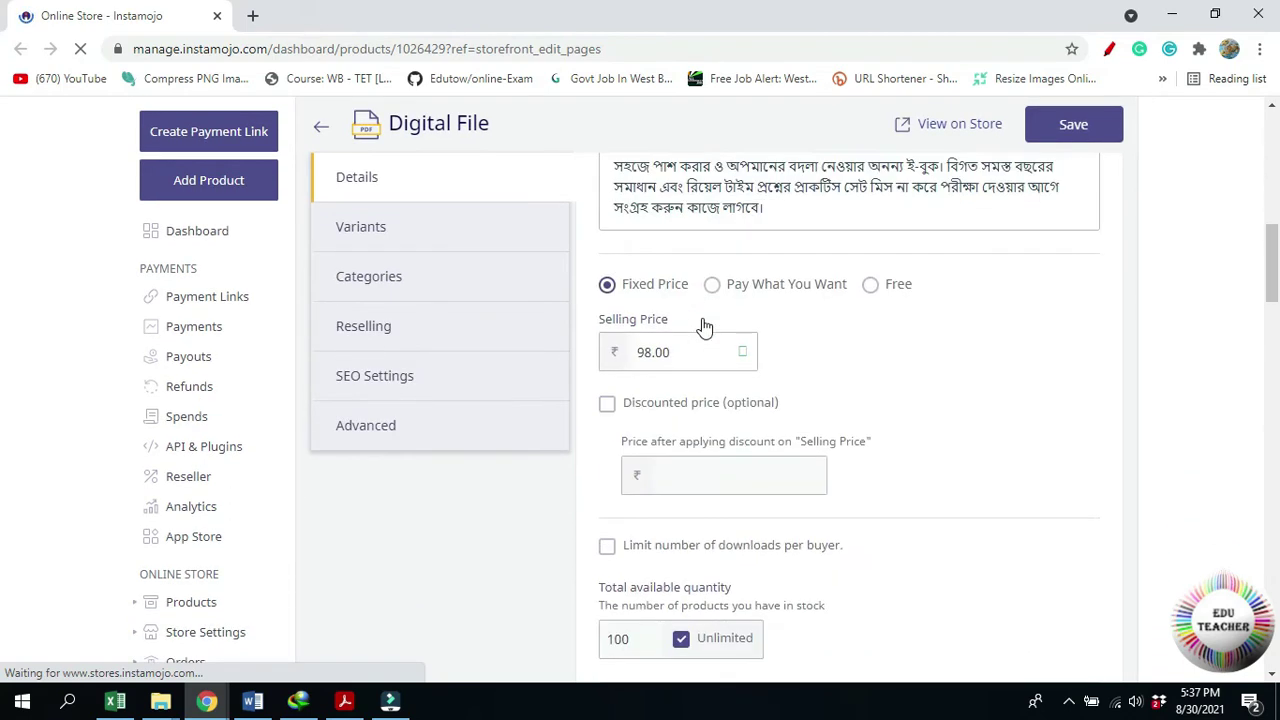
scroll(702, 324, "down", 1)
double_click(632, 264)
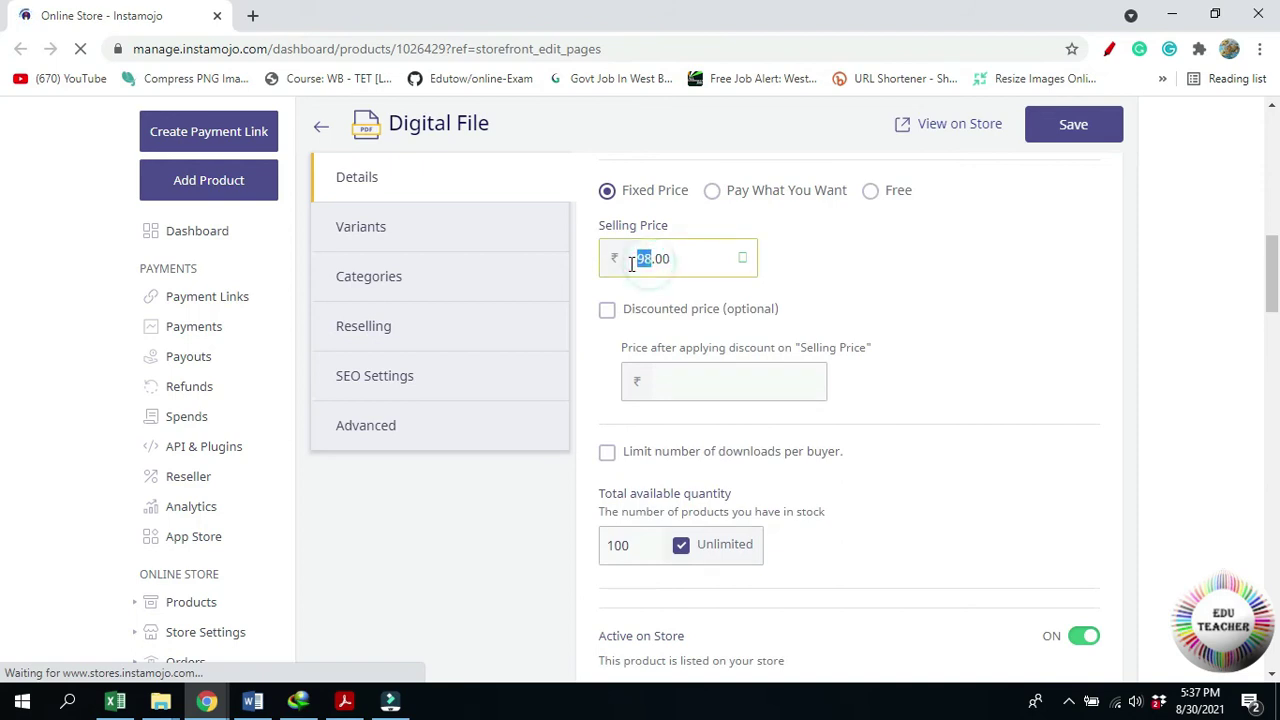
type("0")
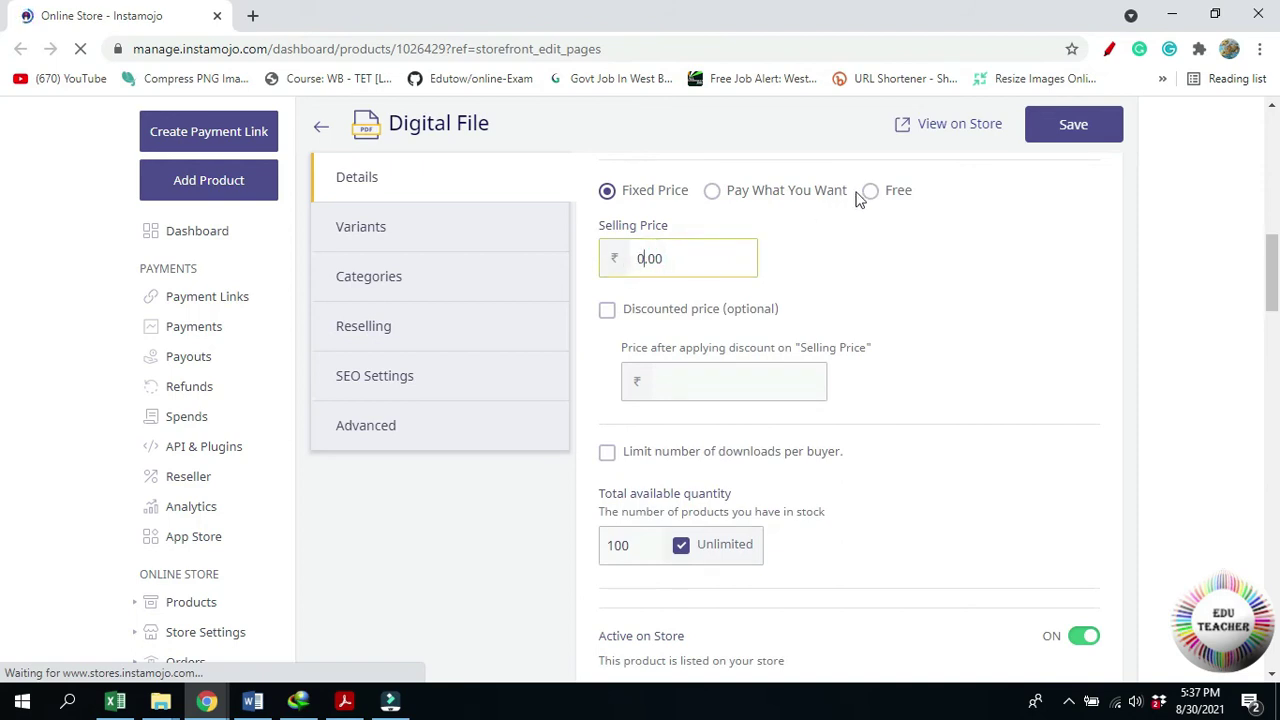
left_click(871, 192)
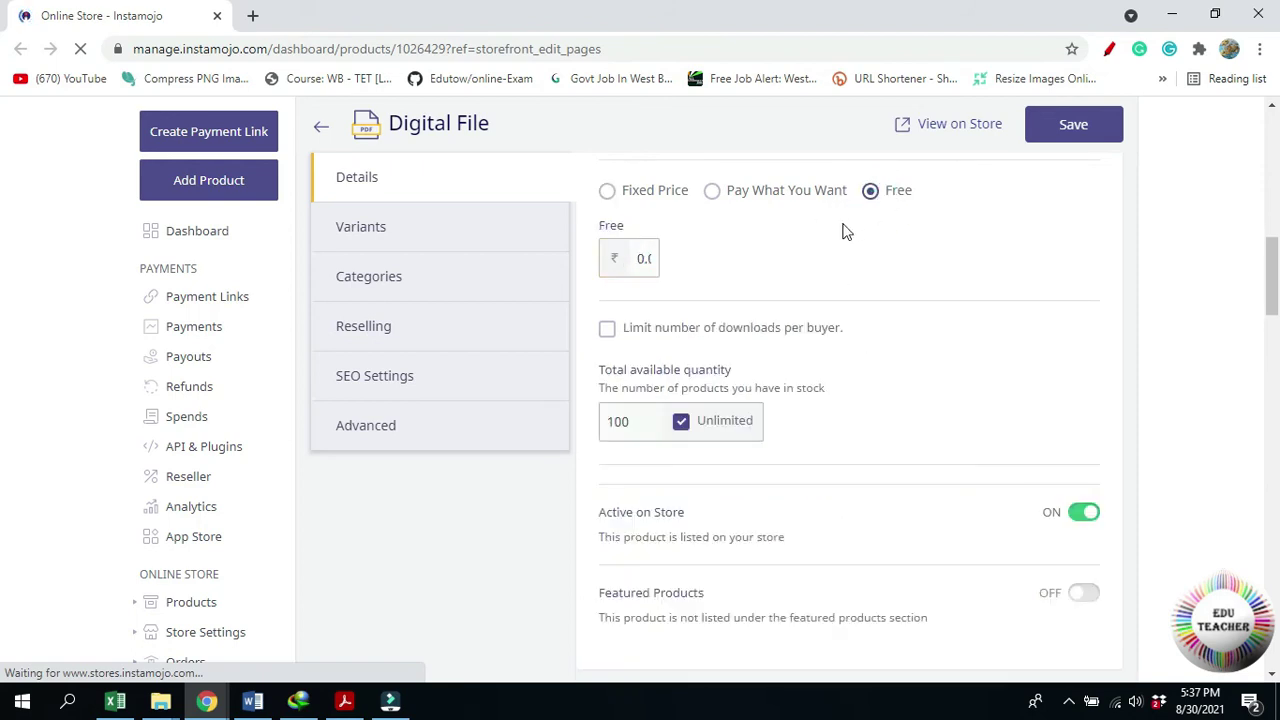
scroll(981, 291, "down", 5)
scroll(981, 291, "down", 3)
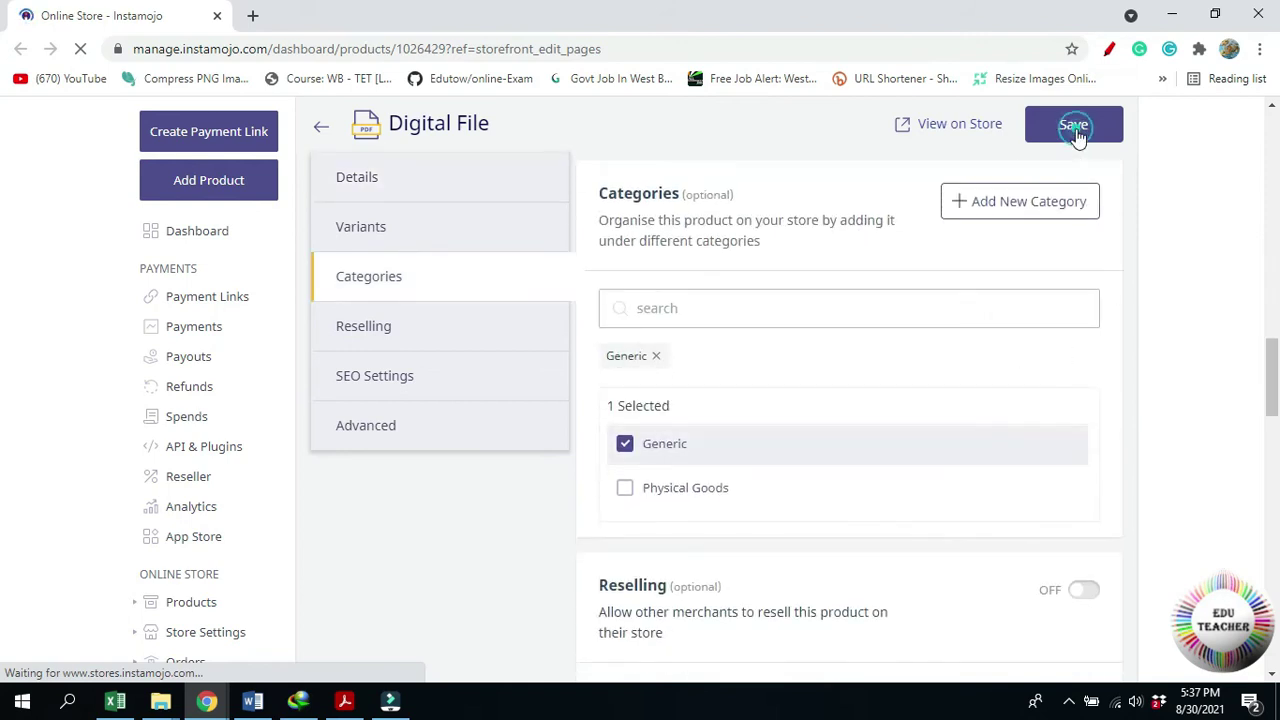
left_click(1076, 135)
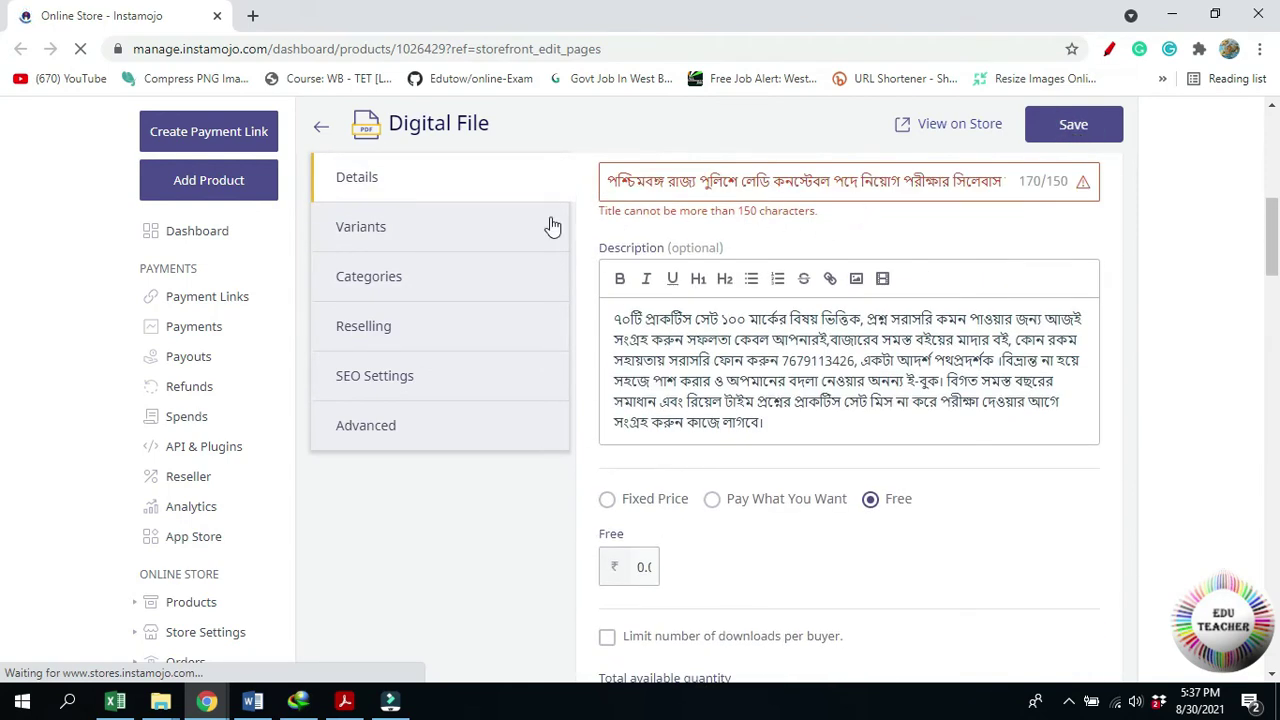
Step: Delete the trailing payment methods from the title to fit 150 characters, then save
scroll(575, 208, "up", 3)
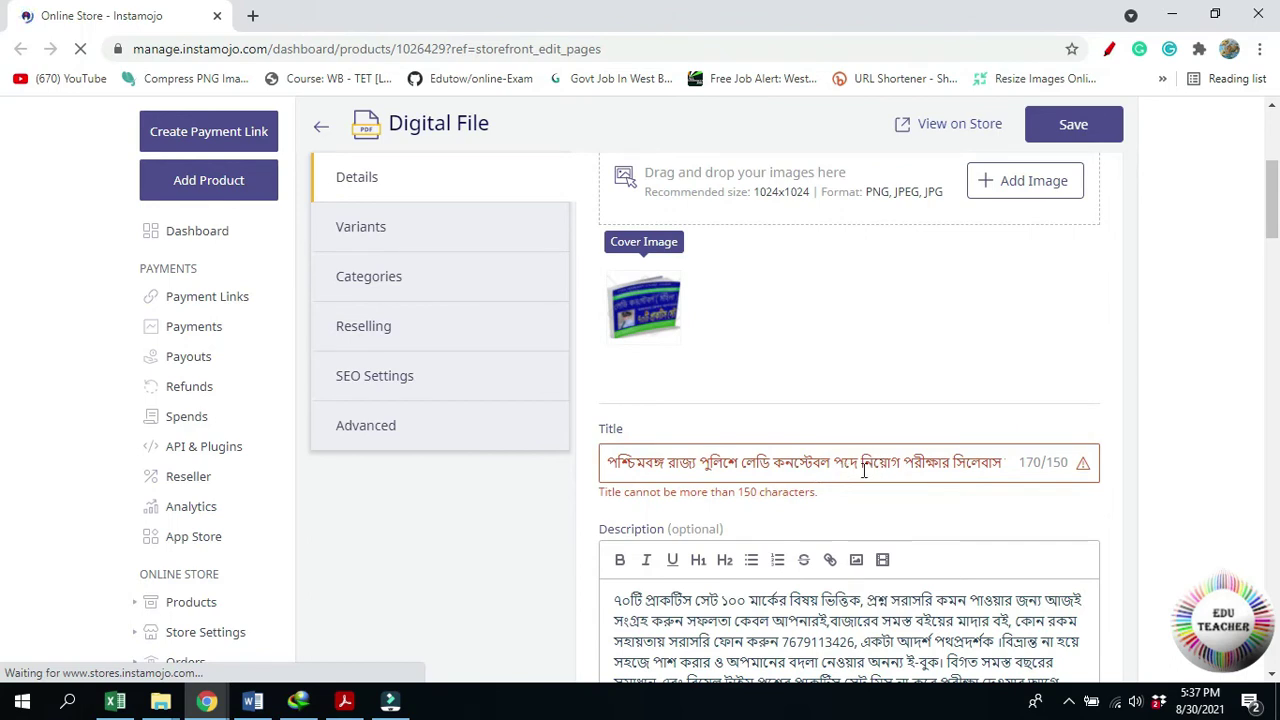
left_click_drag(912, 465, 1020, 463)
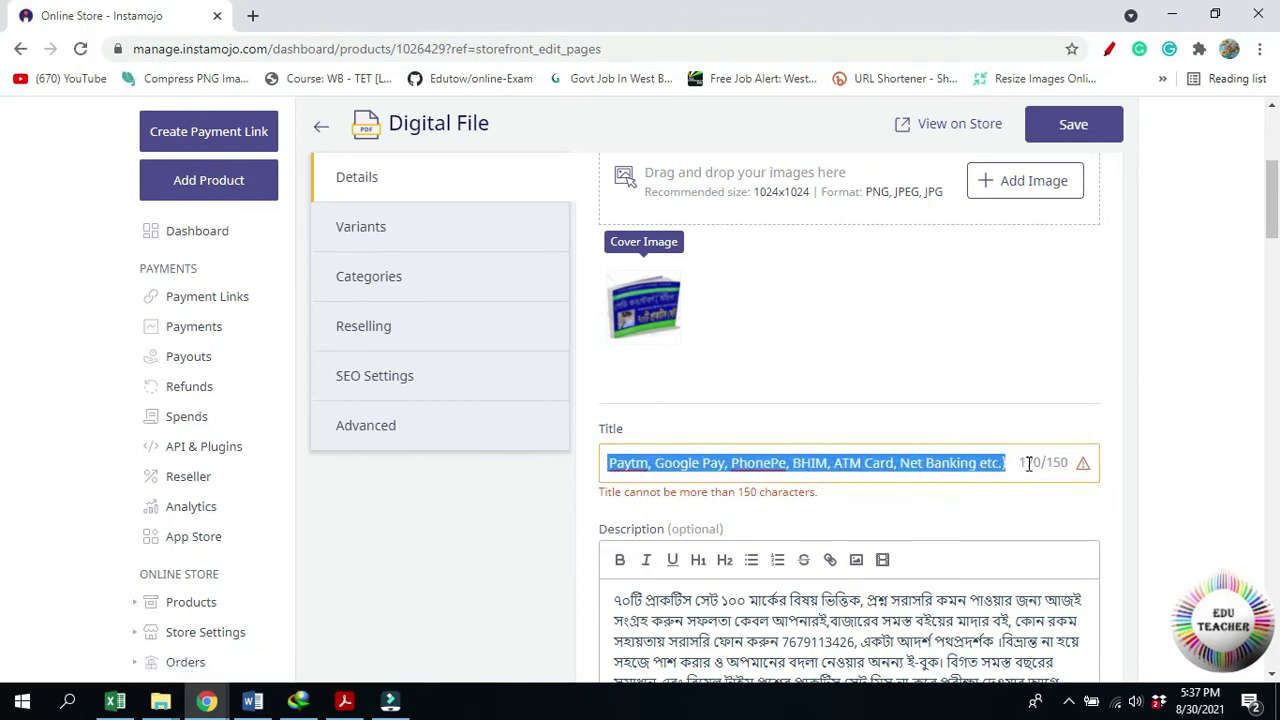
left_click(1018, 463)
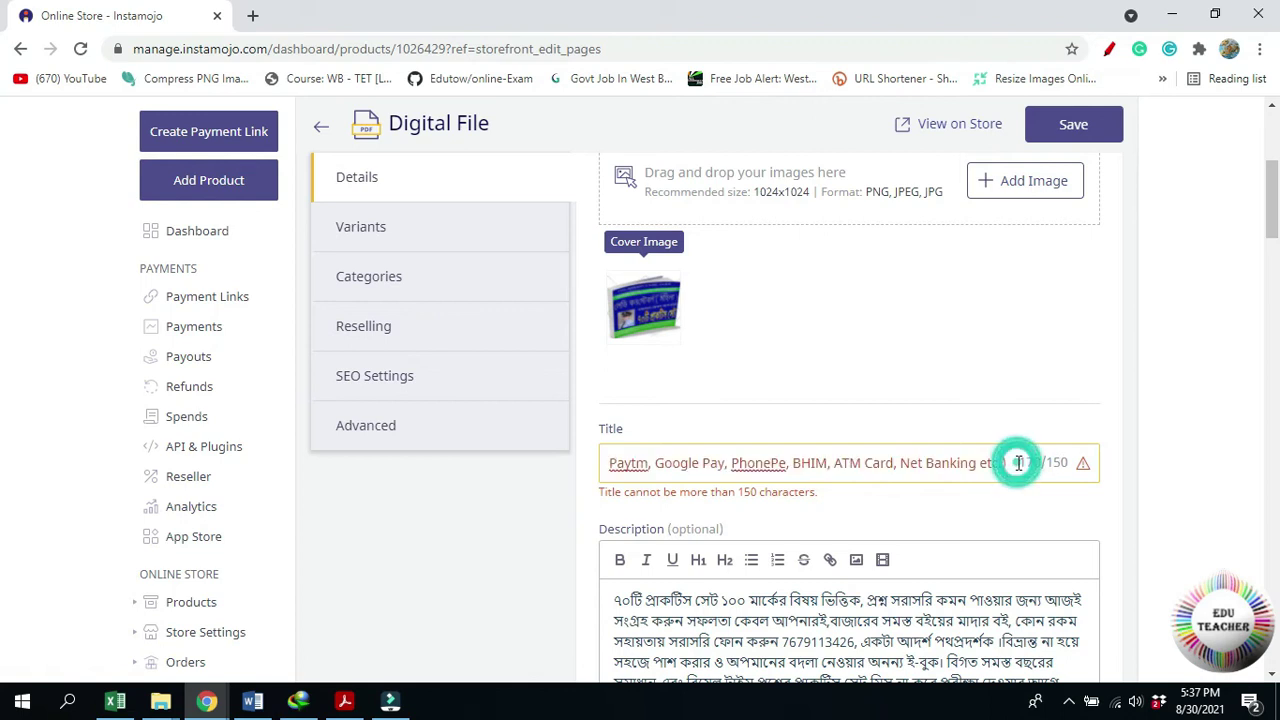
left_click_drag(1016, 463, 742, 455)
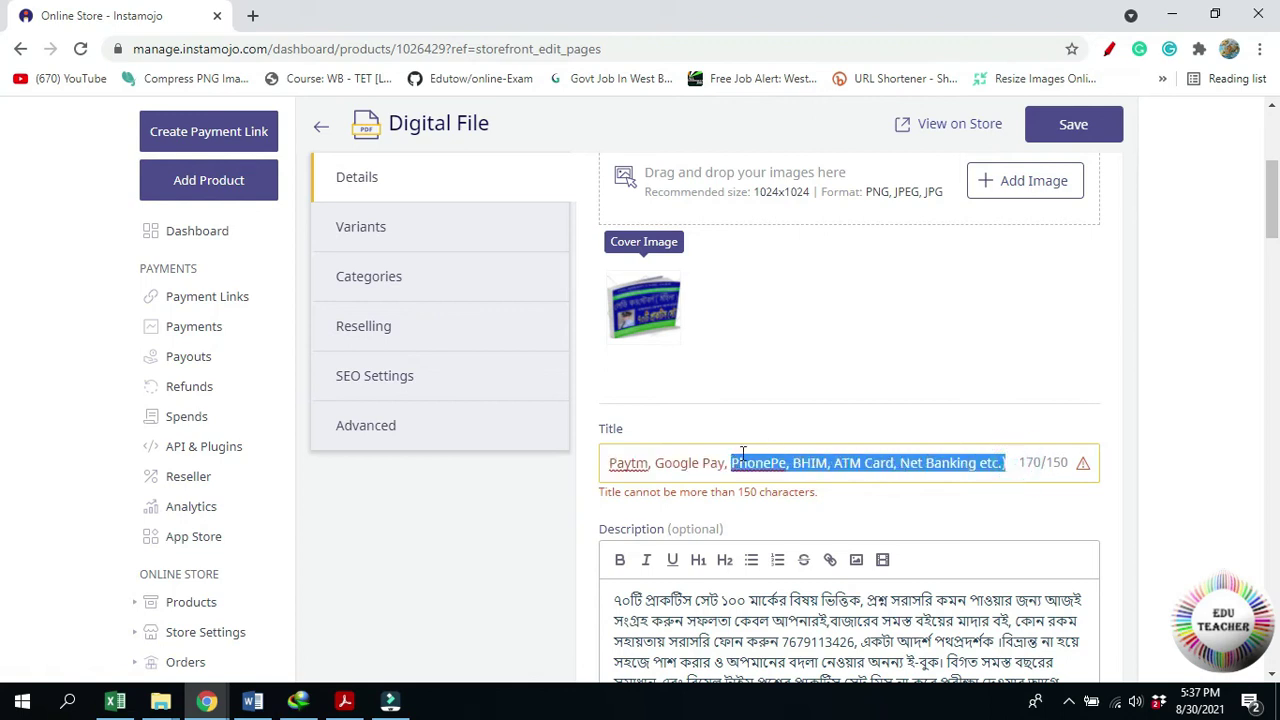
key("BackSpace")
type(")")
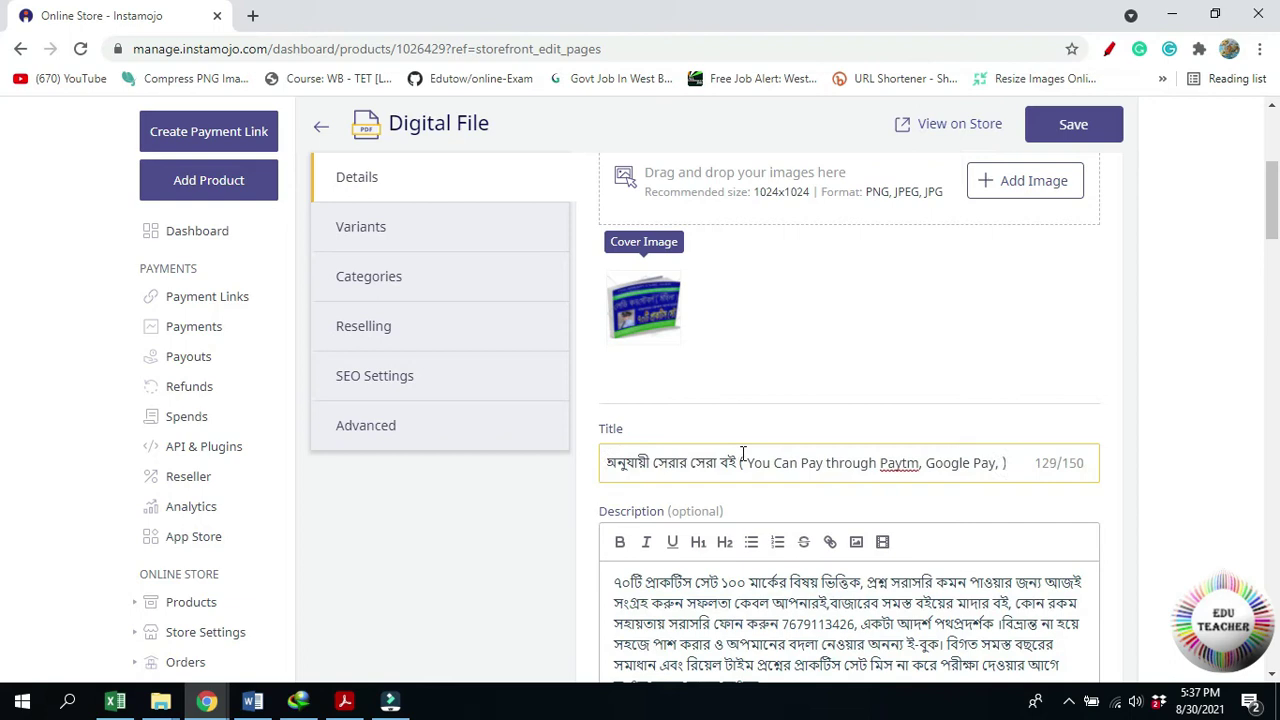
left_click(1093, 124)
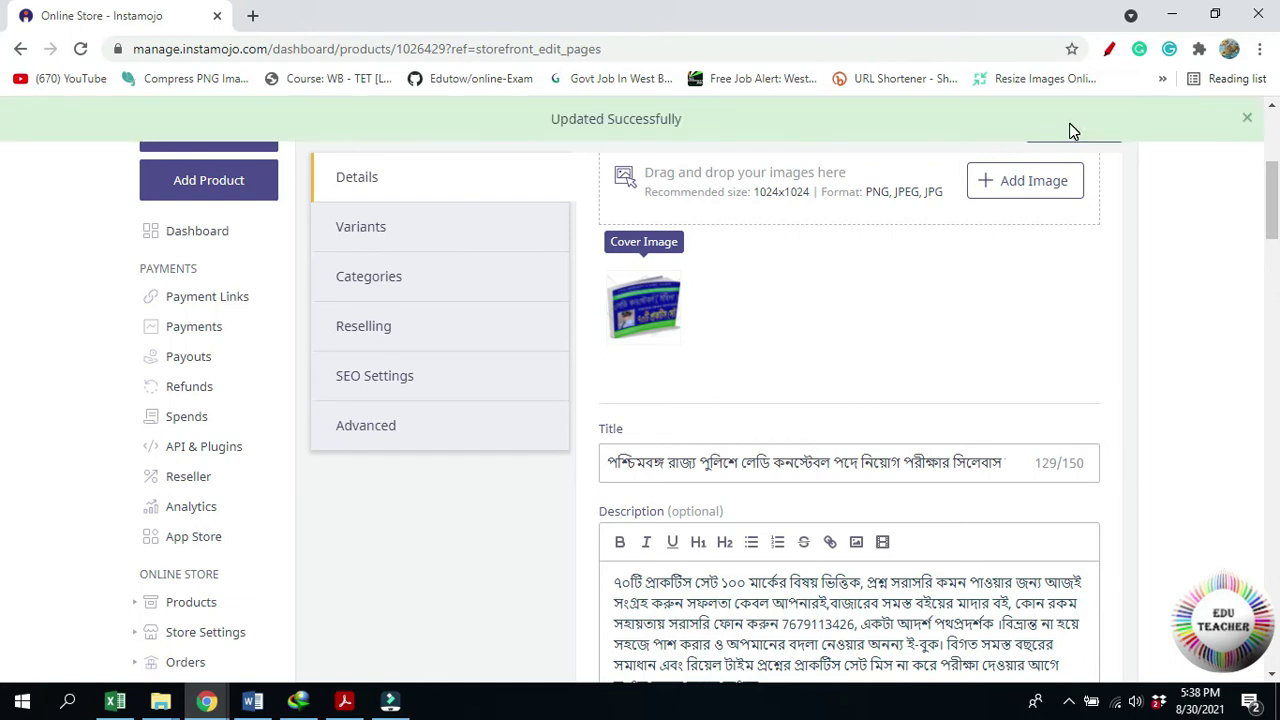
scroll(1200, 317, "up", 4)
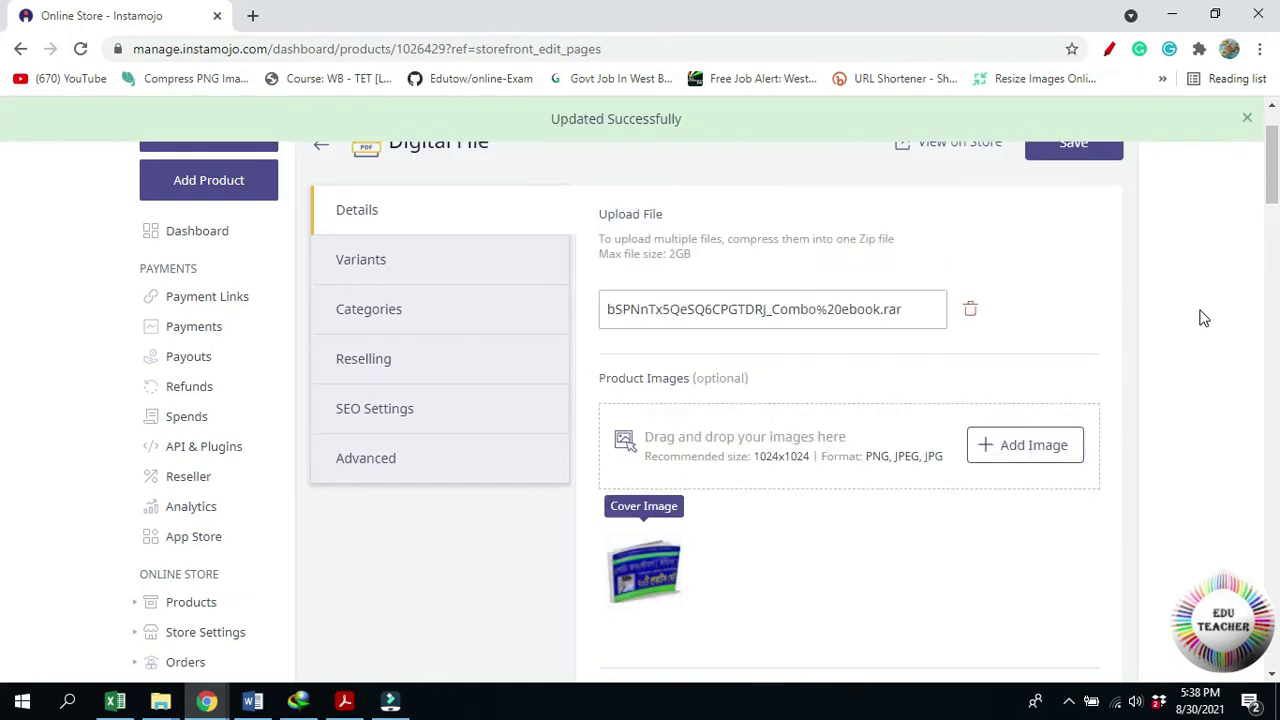
Step: Return to the All Products list and set it to 50 products per page
left_click(1090, 244)
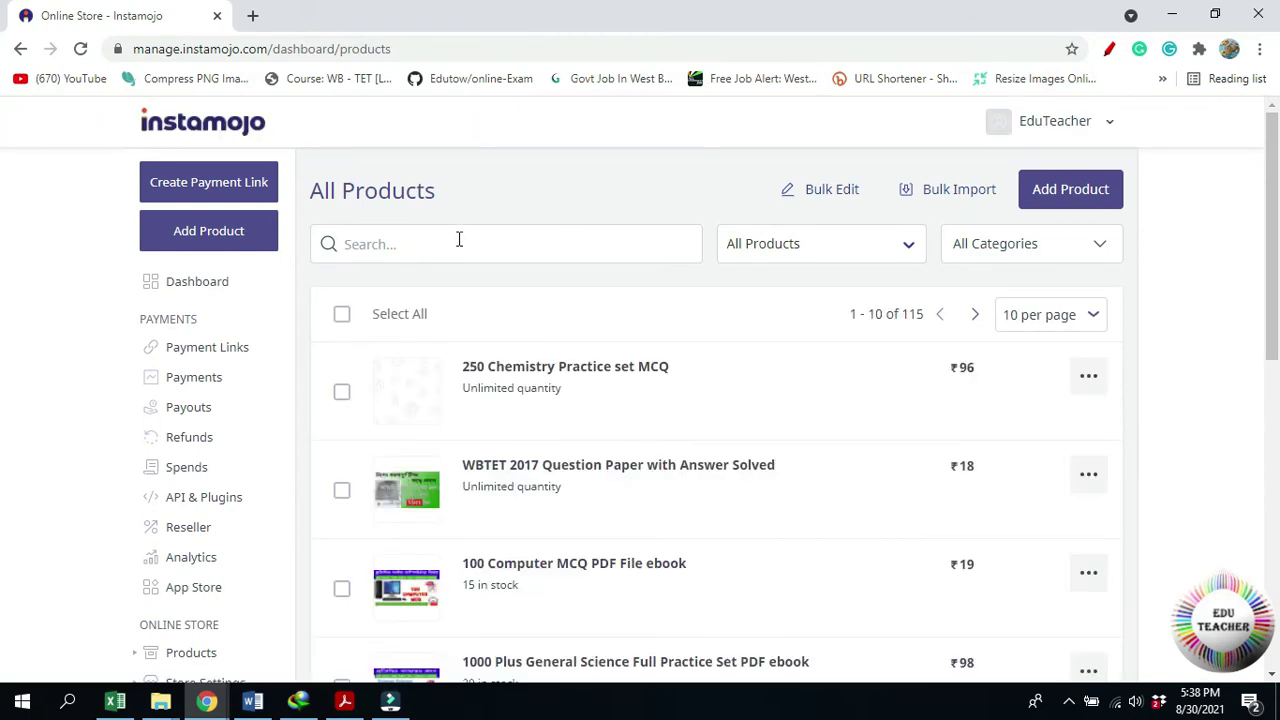
scroll(459, 239, "down", 2)
scroll(459, 245, "down", 6)
scroll(866, 374, "up", 5)
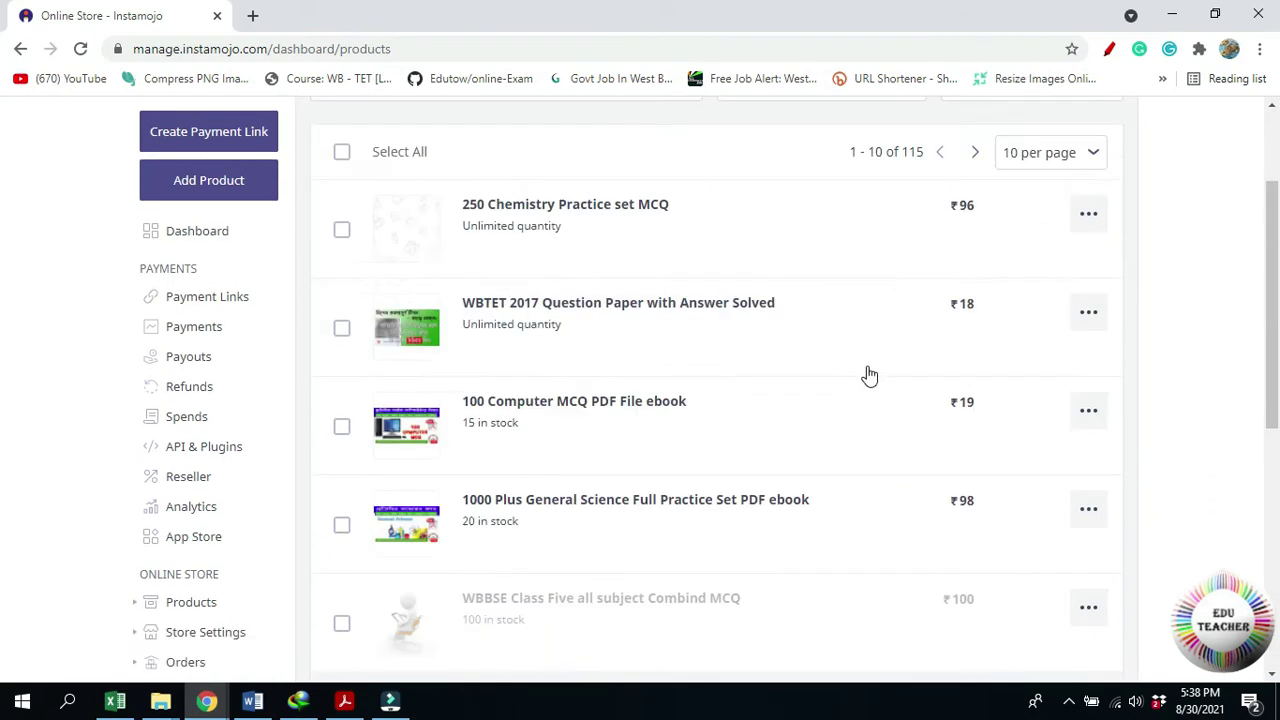
scroll(1009, 351, "up", 3)
left_click(1094, 313)
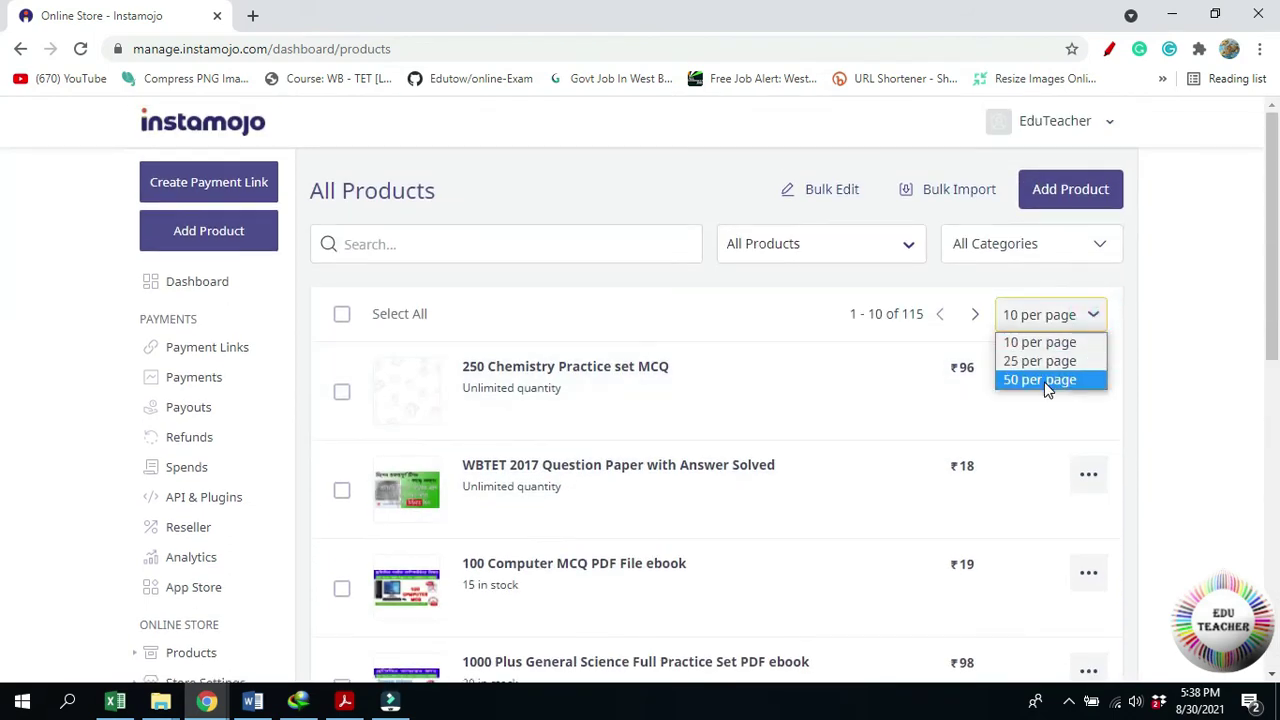
left_click(1046, 382)
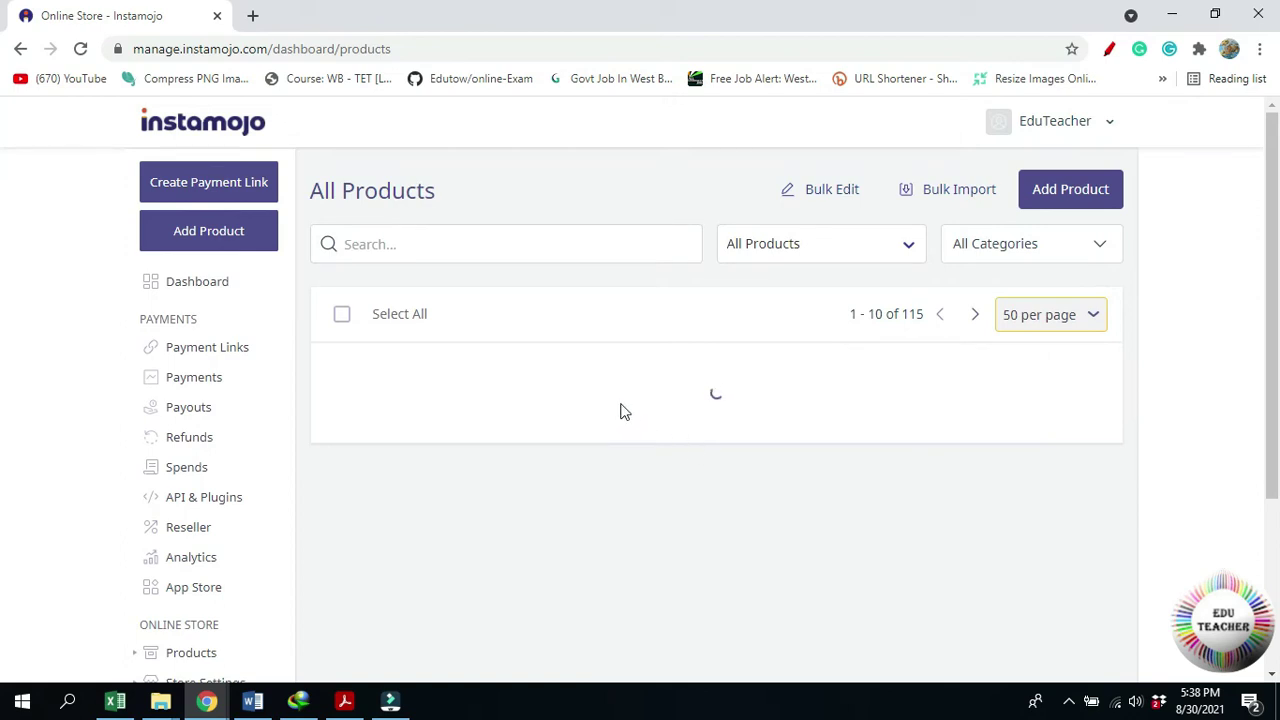
Step: Copy the Bengali part of the product title from the storefront page, then return to the dashboard search
left_click(206, 701)
left_click(170, 657)
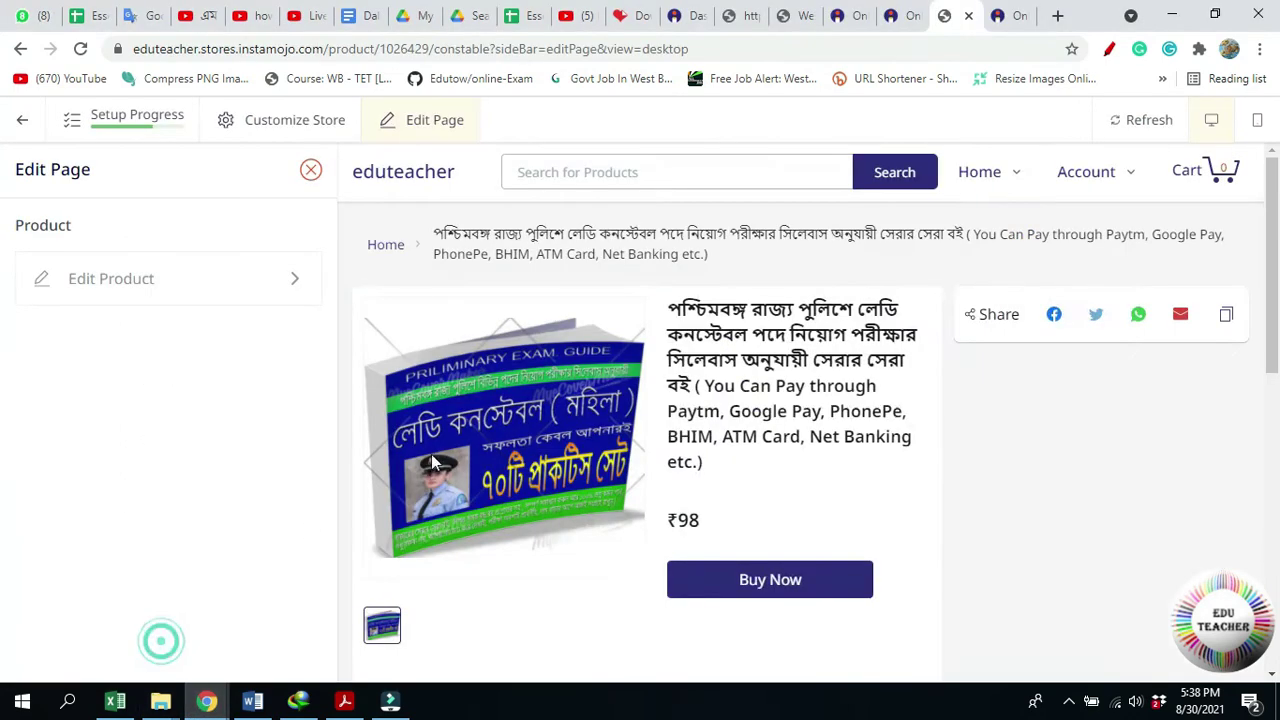
left_click_drag(671, 307, 906, 369)
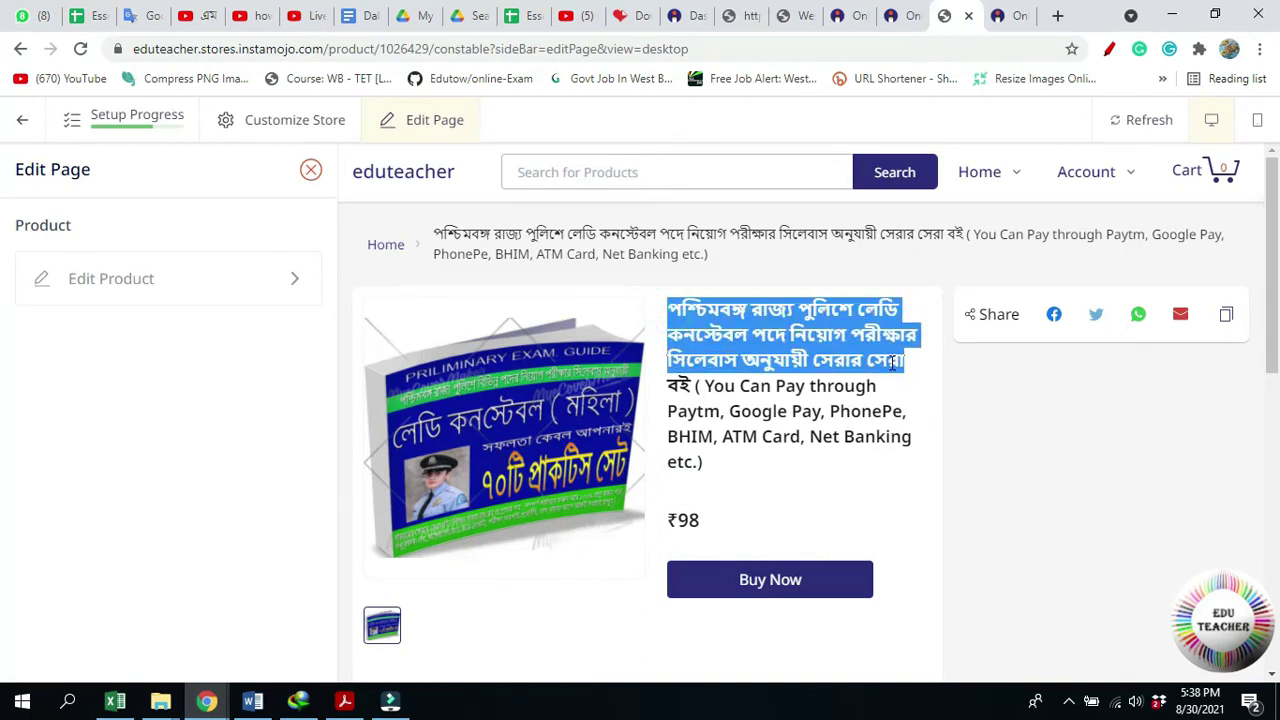
right_click(894, 366)
left_click(886, 376)
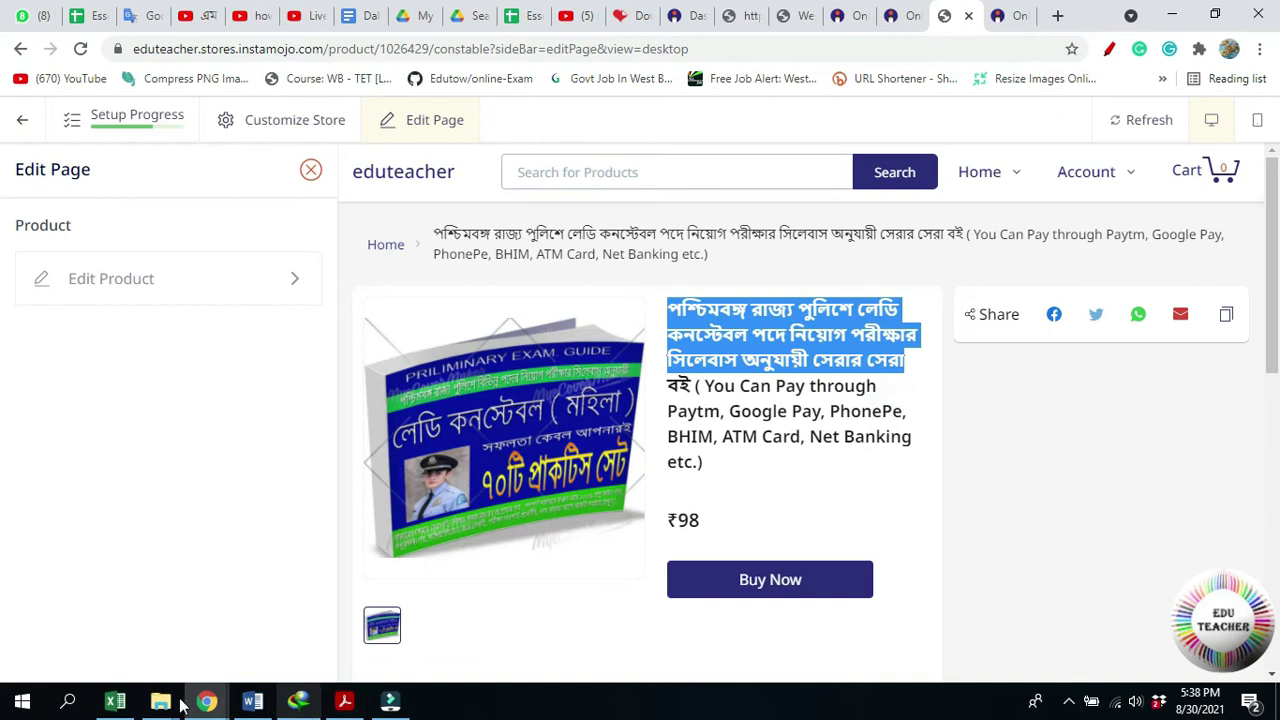
mouse_move(206, 700)
left_click(288, 637)
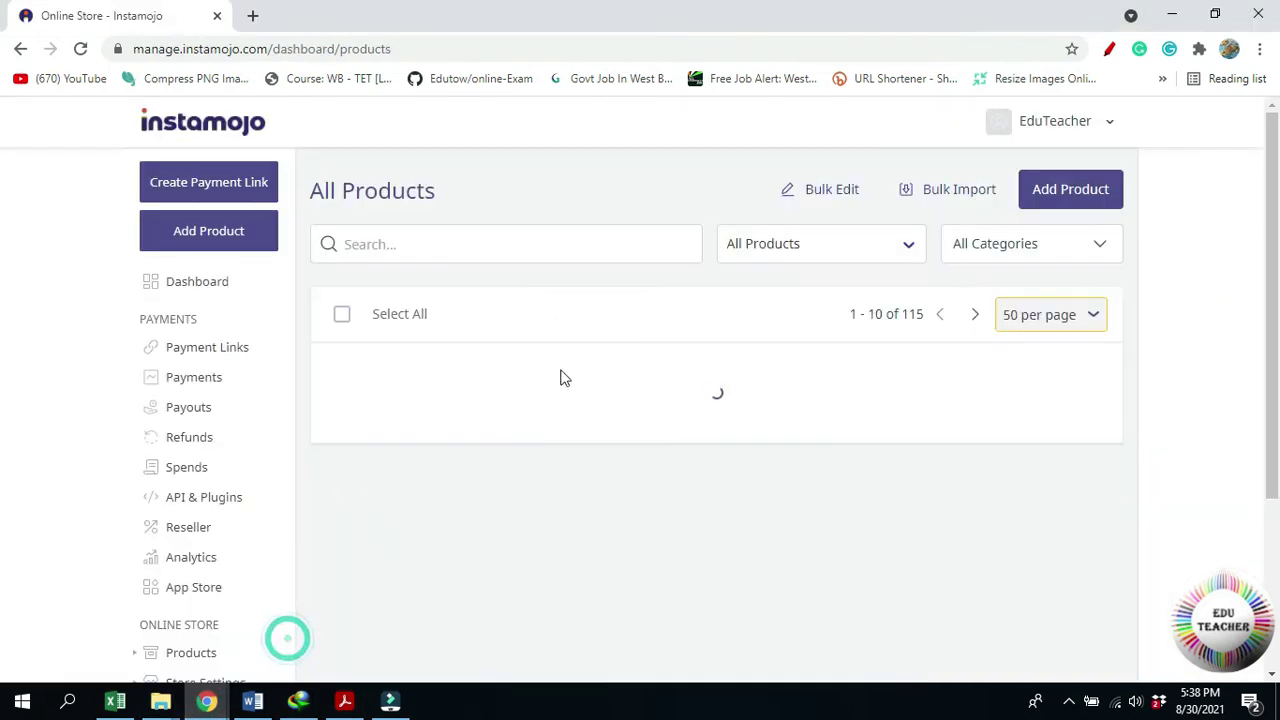
right_click(417, 243)
Step: Search for the pasted Bengali title, set 50 per page, then clear the search box
left_click(469, 386)
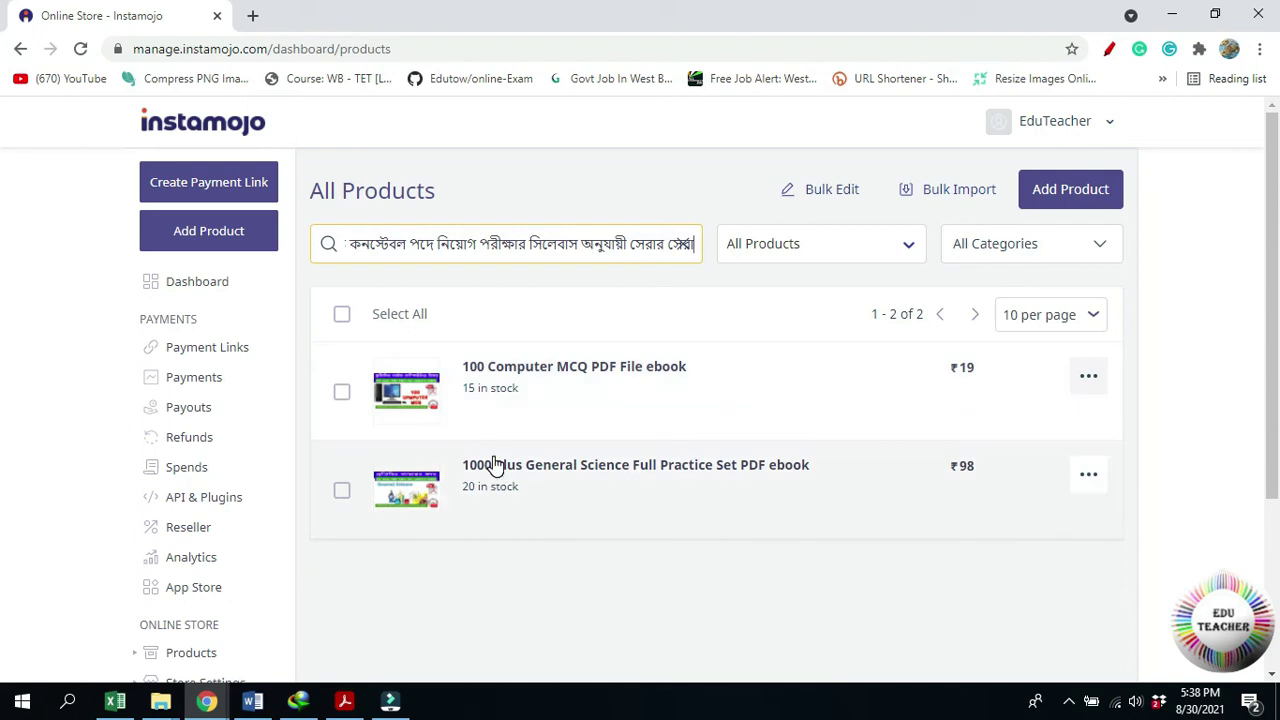
left_click(1076, 322)
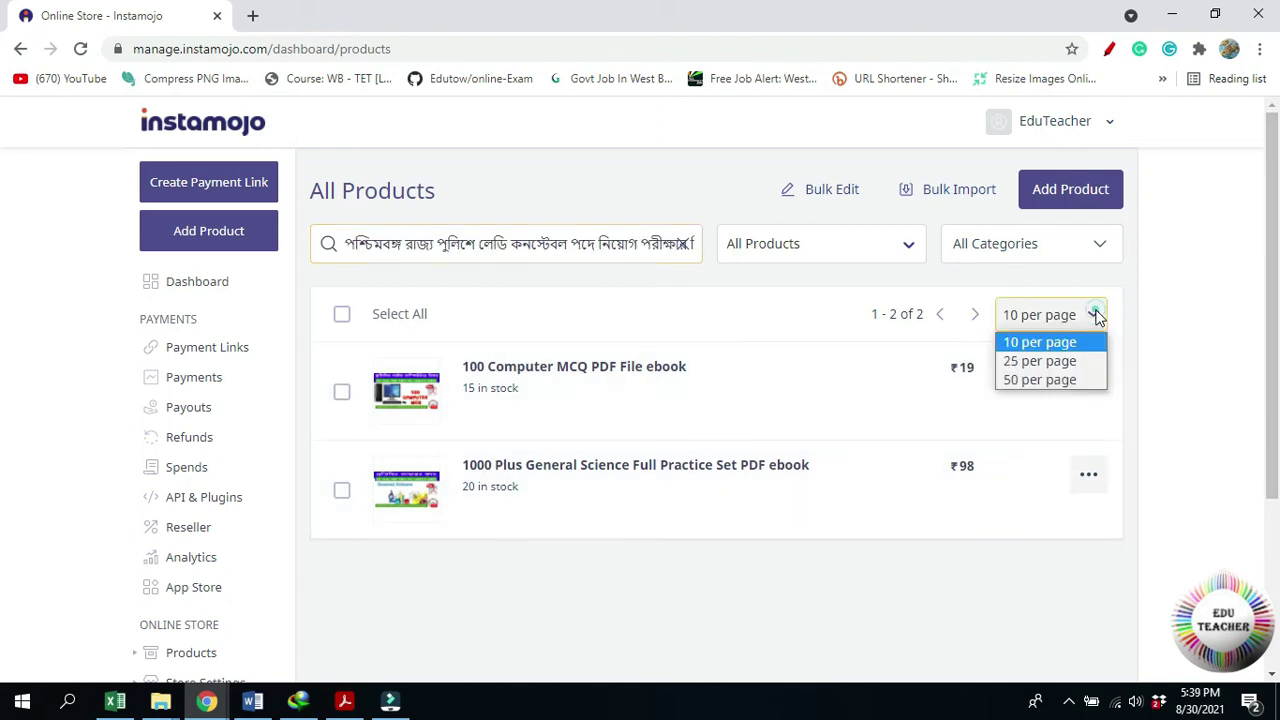
left_click(1049, 375)
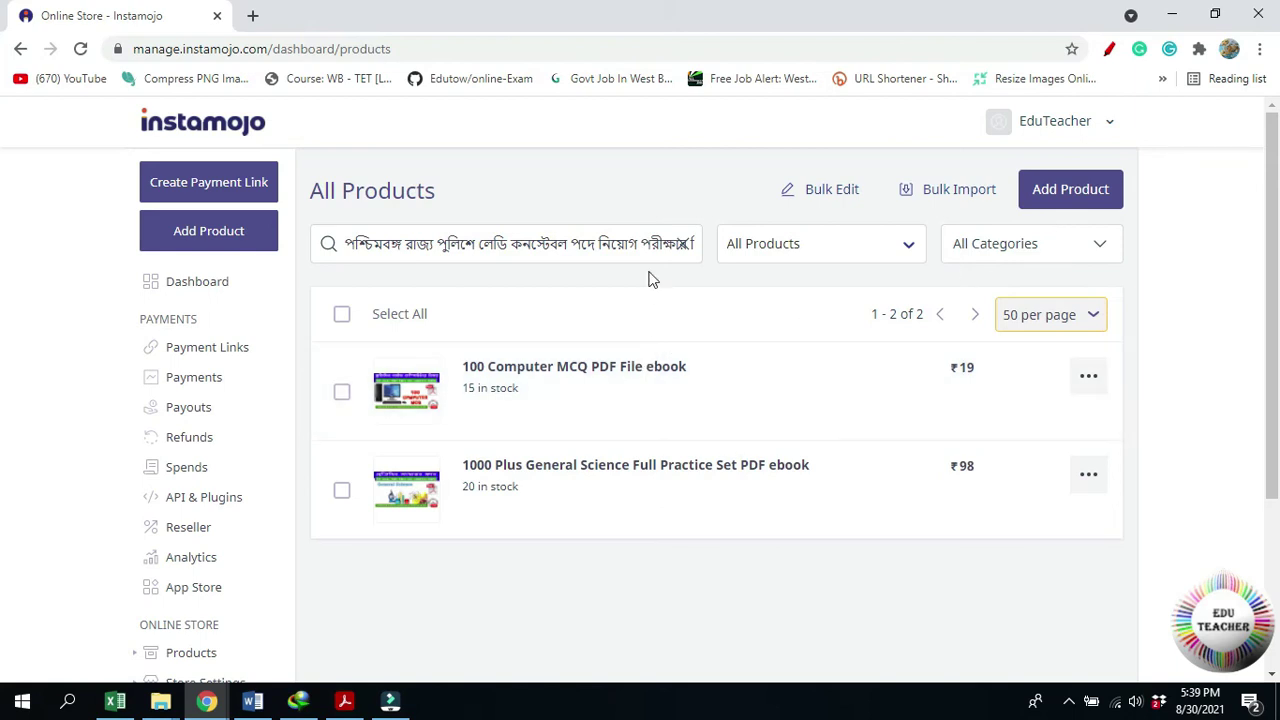
left_click(682, 245)
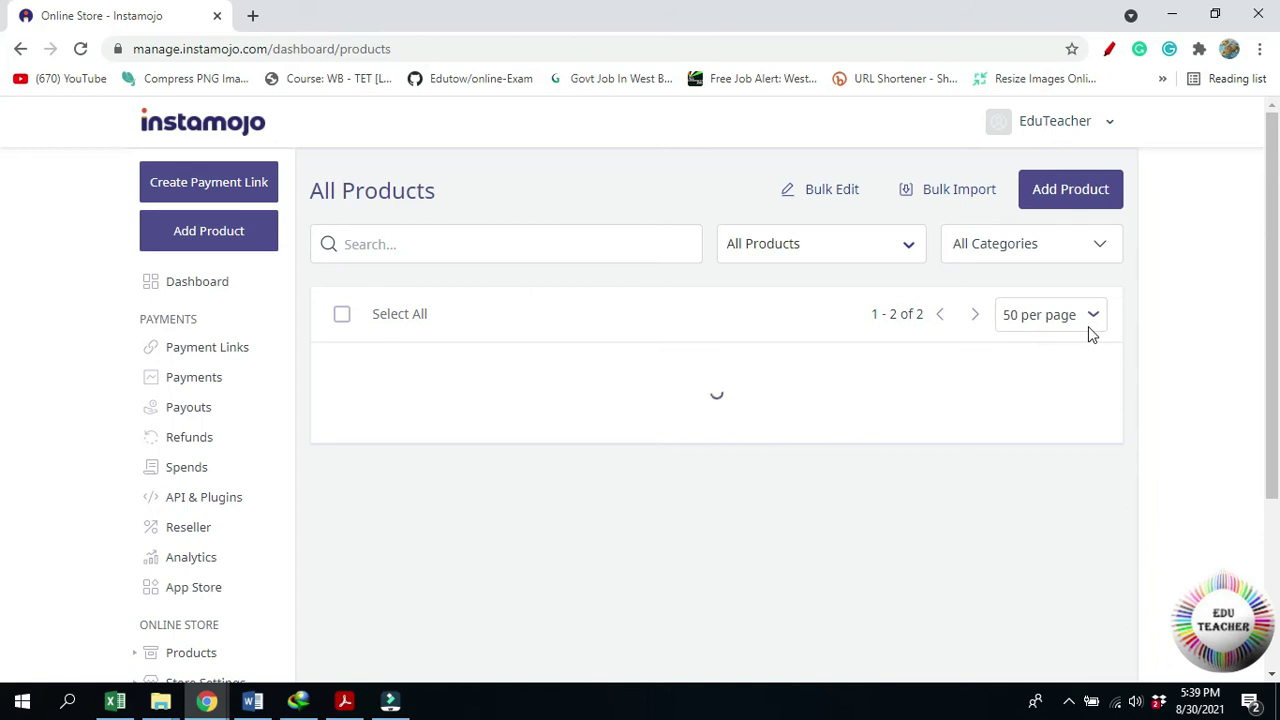
left_click(216, 706)
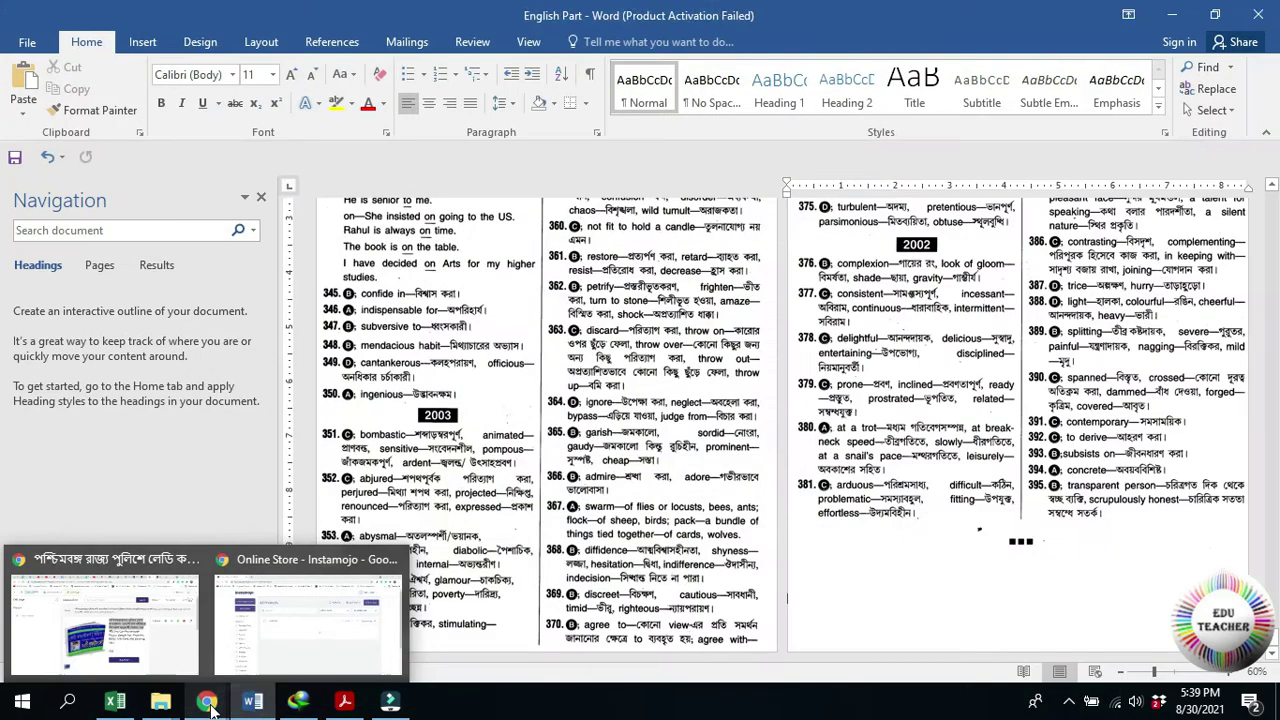
left_click(1174, 14)
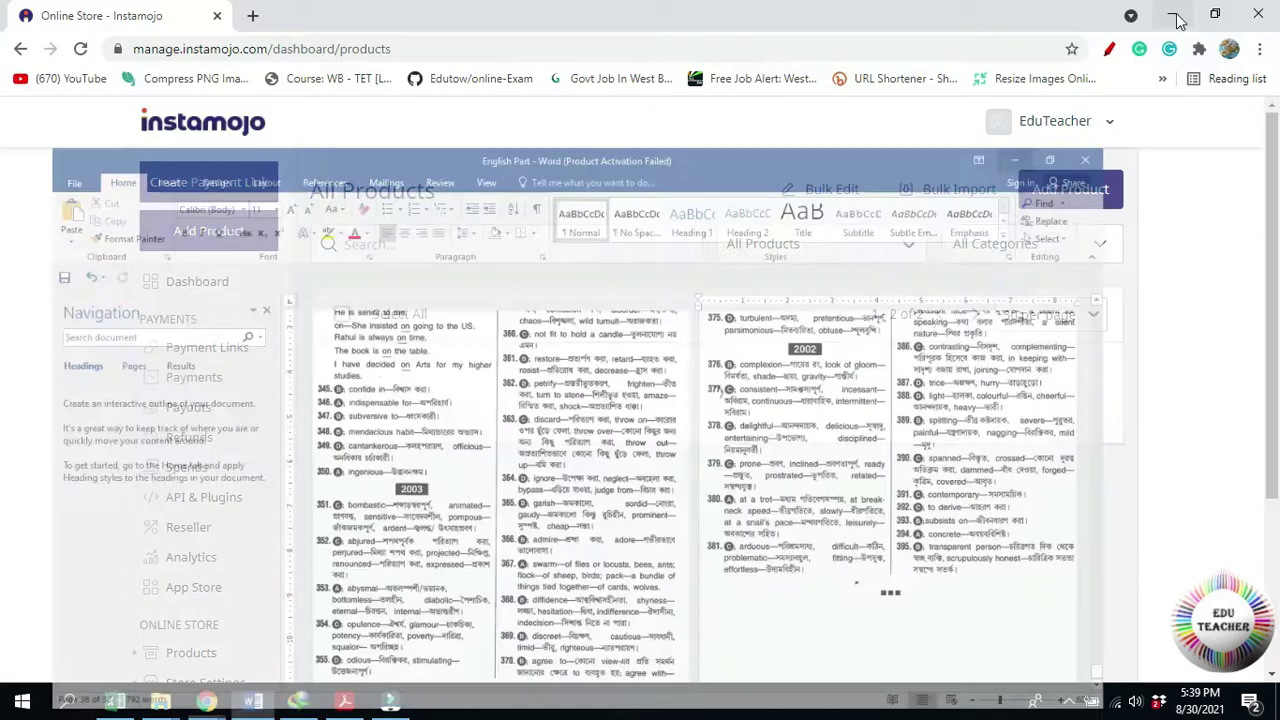
left_click(208, 706)
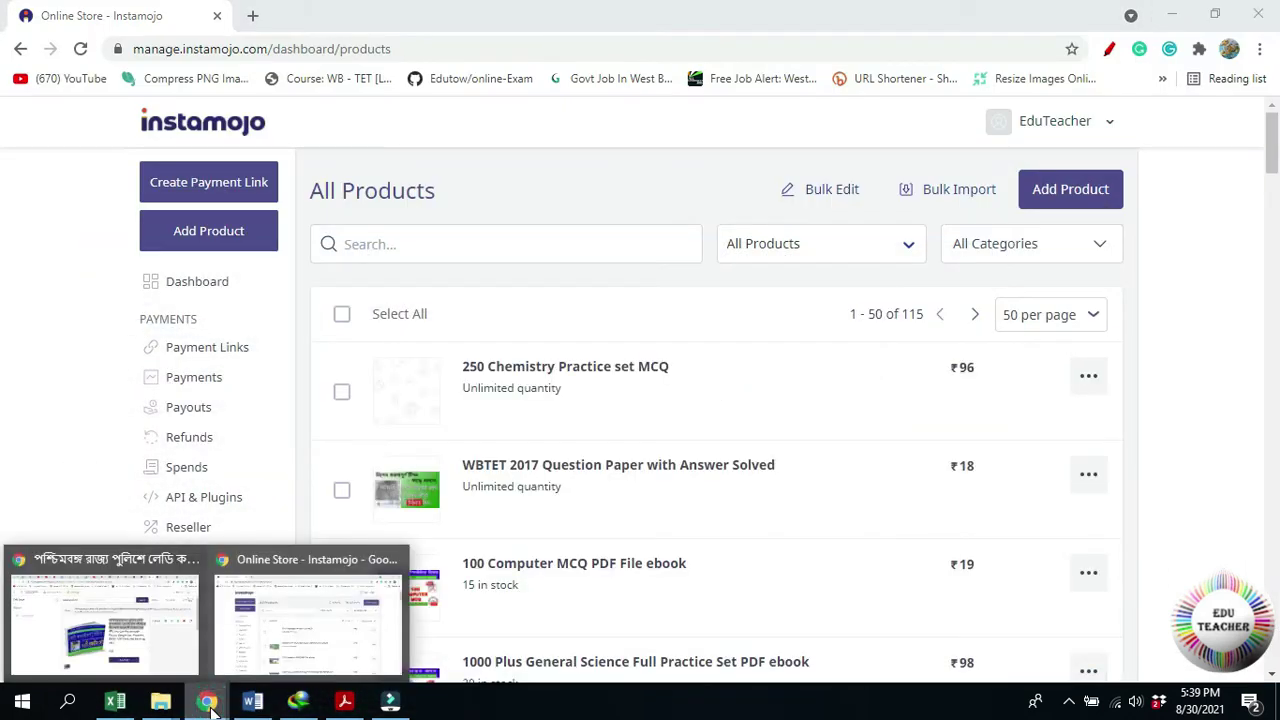
left_click(135, 655)
left_click(1008, 24)
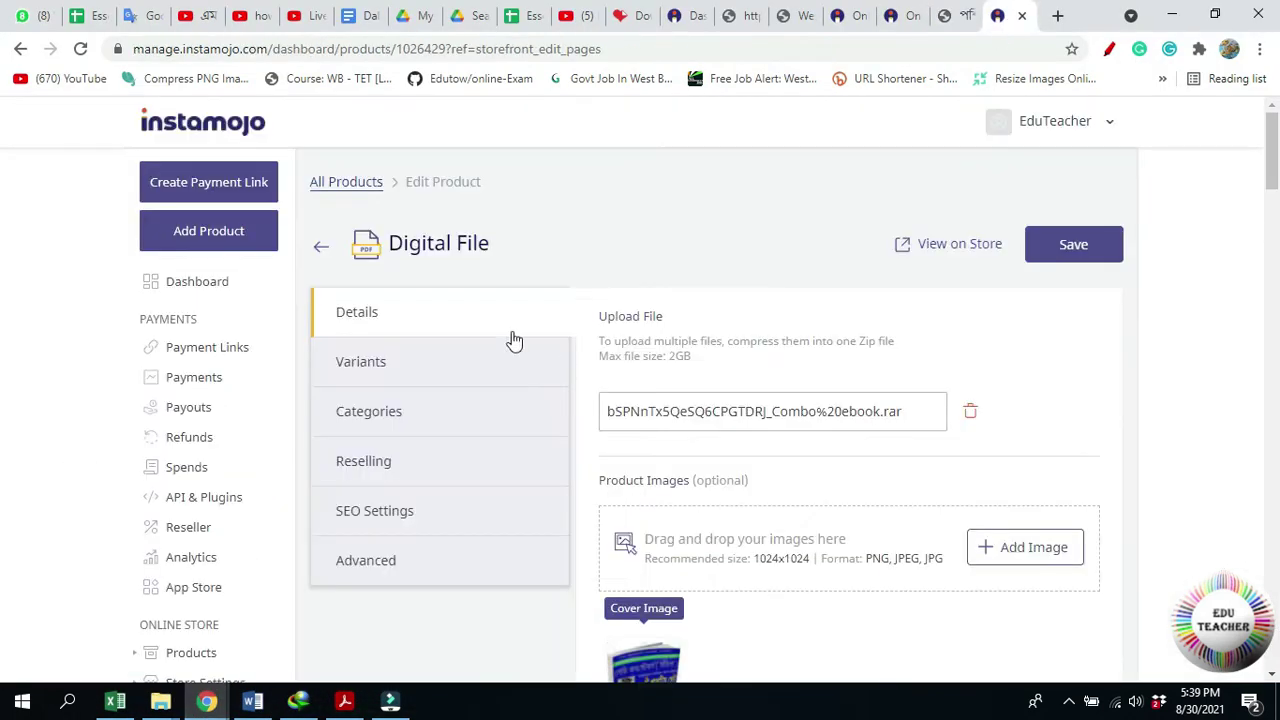
left_click(81, 49)
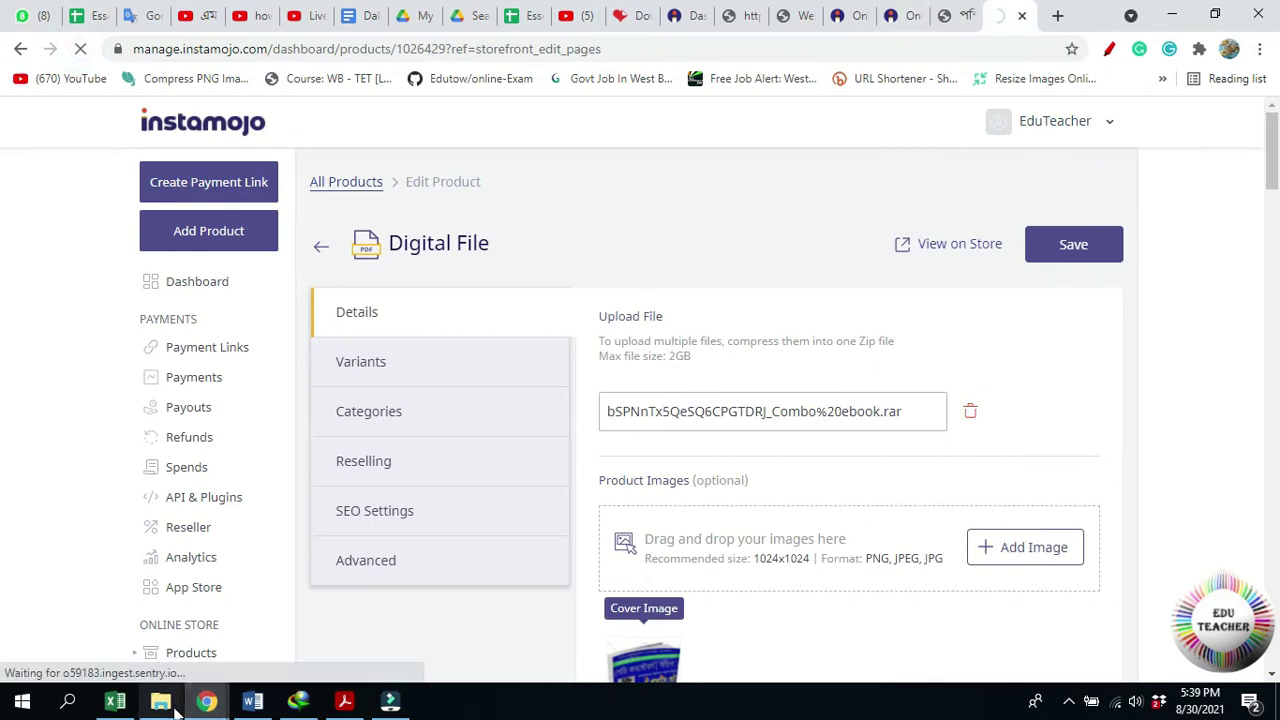
mouse_move(206, 702)
left_click(310, 630)
scroll(690, 452, "down", 3)
scroll(690, 452, "down", 2)
scroll(690, 452, "down", 1)
scroll(690, 452, "down", 4)
scroll(690, 452, "down", 2)
scroll(690, 452, "down", 3)
scroll(690, 452, "down", 4)
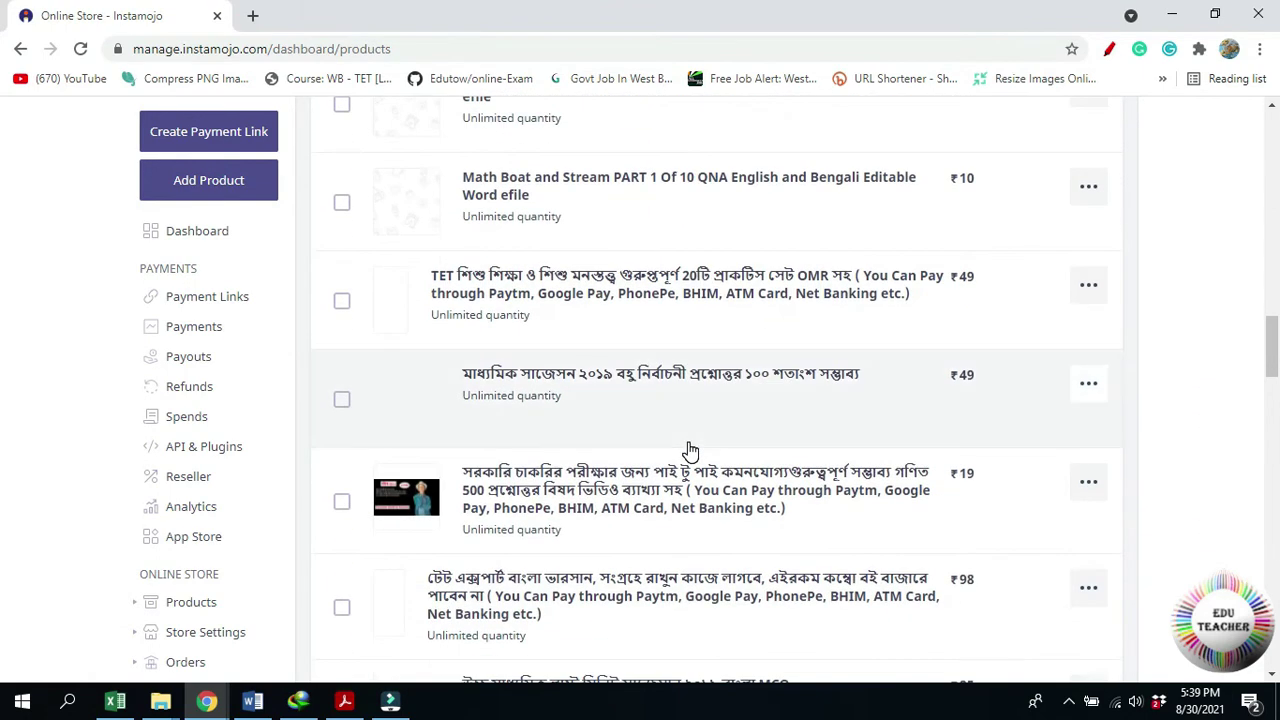
scroll(690, 452, "down", 1)
scroll(690, 452, "down", 1)
scroll(690, 452, "down", 2)
scroll(690, 452, "down", 1)
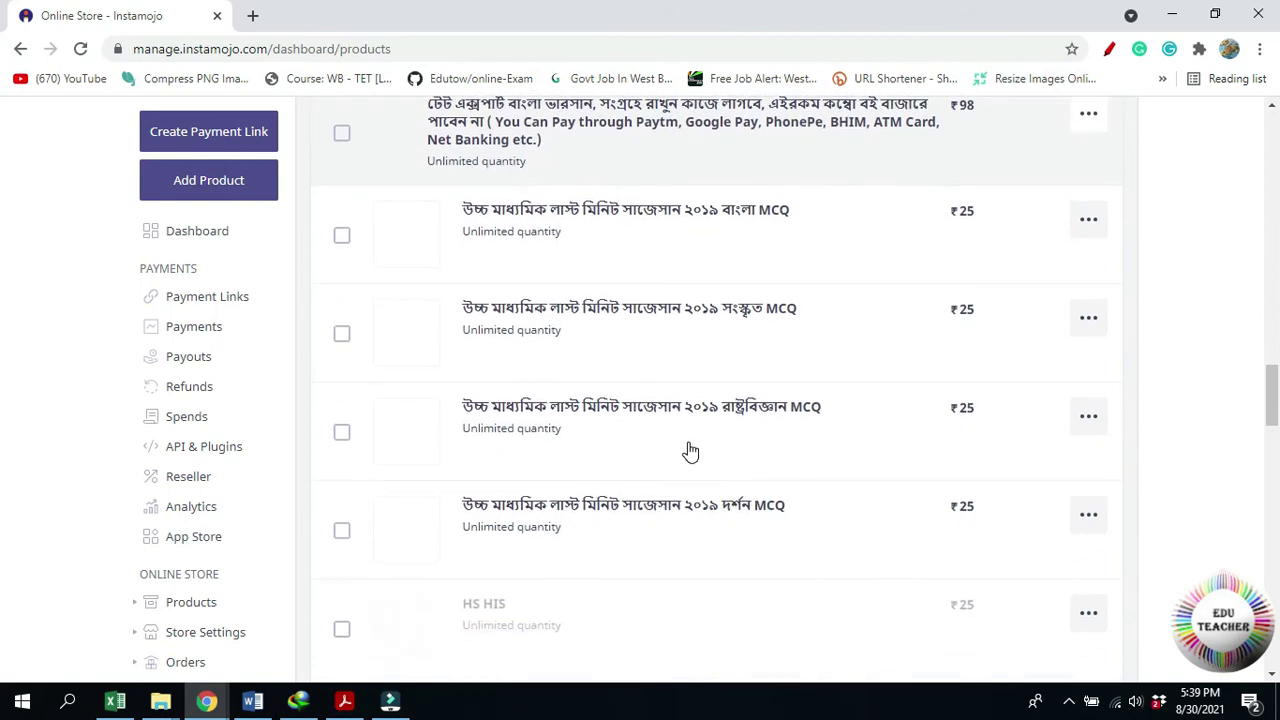
scroll(690, 452, "down", 3)
scroll(690, 452, "down", 2)
scroll(690, 452, "down", 2)
scroll(690, 452, "down", 2)
scroll(690, 452, "down", 1)
scroll(690, 452, "down", 2)
scroll(690, 452, "down", 1)
scroll(690, 452, "down", 1)
scroll(690, 452, "down", 2)
scroll(690, 452, "down", 1)
scroll(690, 452, "down", 1)
scroll(690, 452, "down", 1)
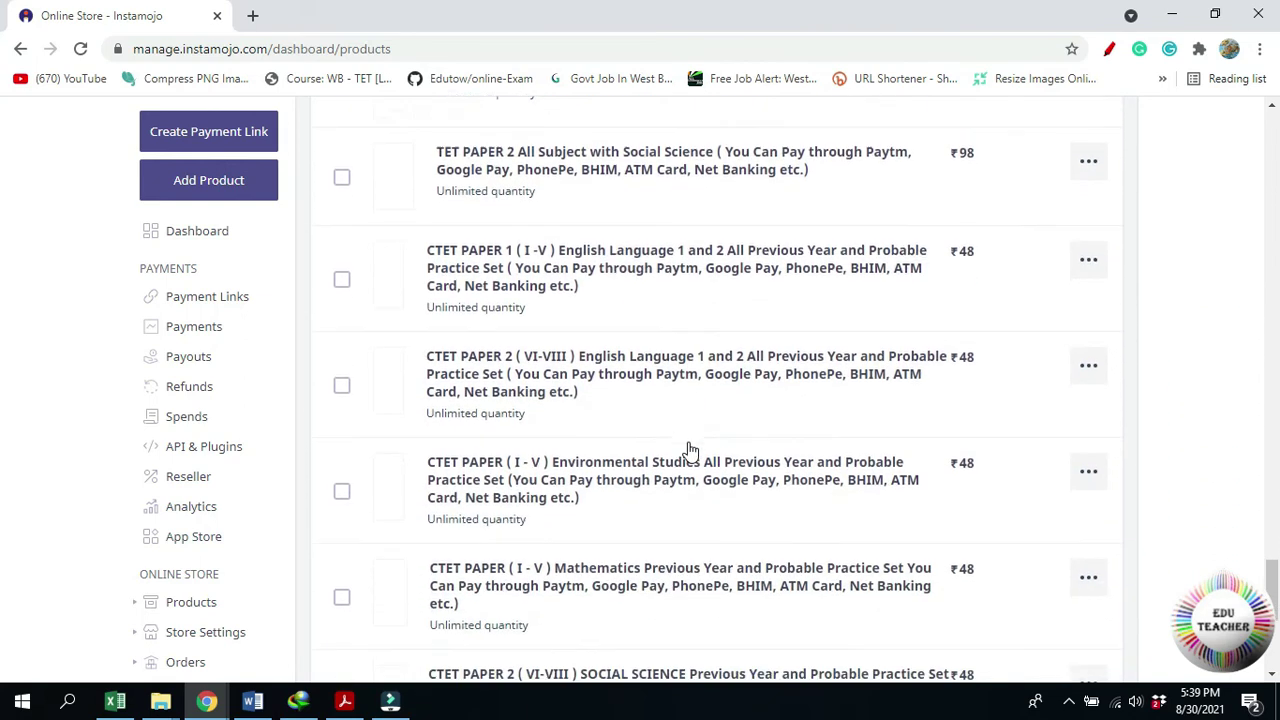
scroll(690, 452, "down", 3)
scroll(690, 452, "down", 1)
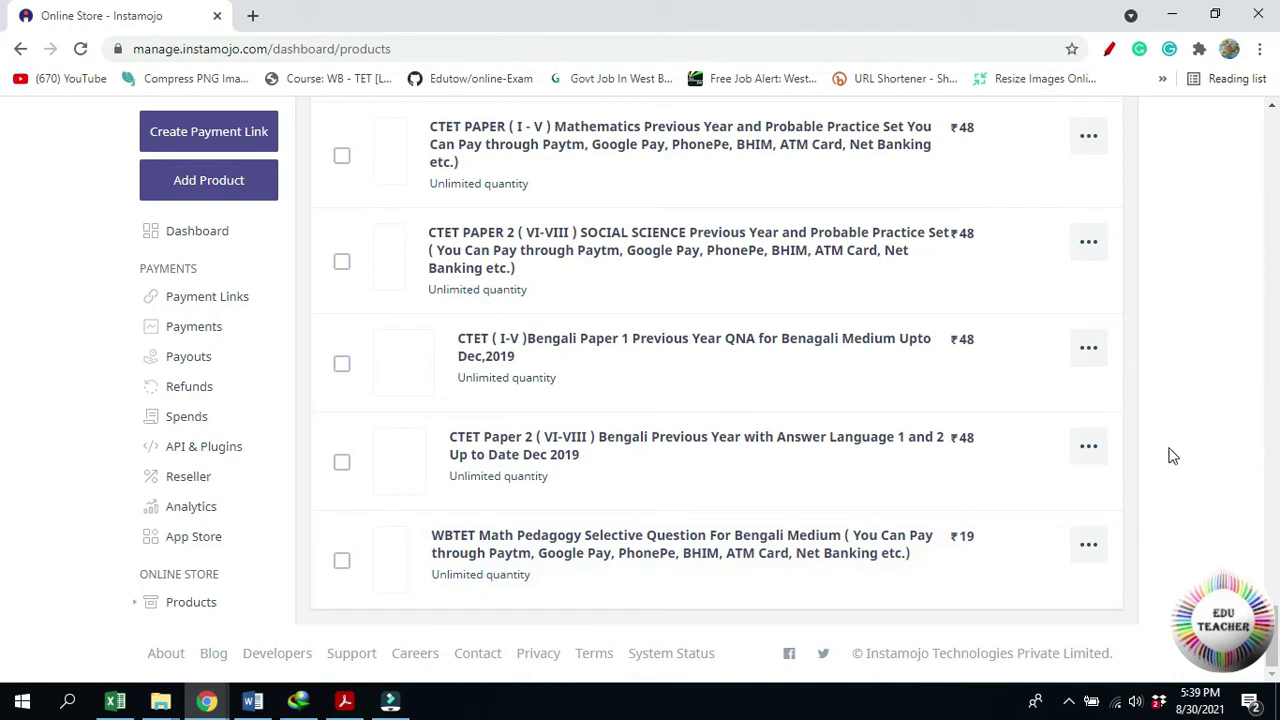
scroll(1006, 460, "up", 3)
scroll(1006, 460, "up", 1)
scroll(1010, 460, "up", 2)
scroll(1010, 460, "up", 2)
scroll(1010, 460, "up", 1)
scroll(1010, 460, "up", 3)
scroll(1010, 460, "up", 2)
scroll(1010, 460, "up", 2)
scroll(1010, 460, "up", 1)
scroll(1010, 460, "up", 2)
scroll(1010, 460, "up", 2)
scroll(1012, 460, "up", 2)
scroll(1012, 460, "up", 2)
scroll(1012, 460, "up", 1)
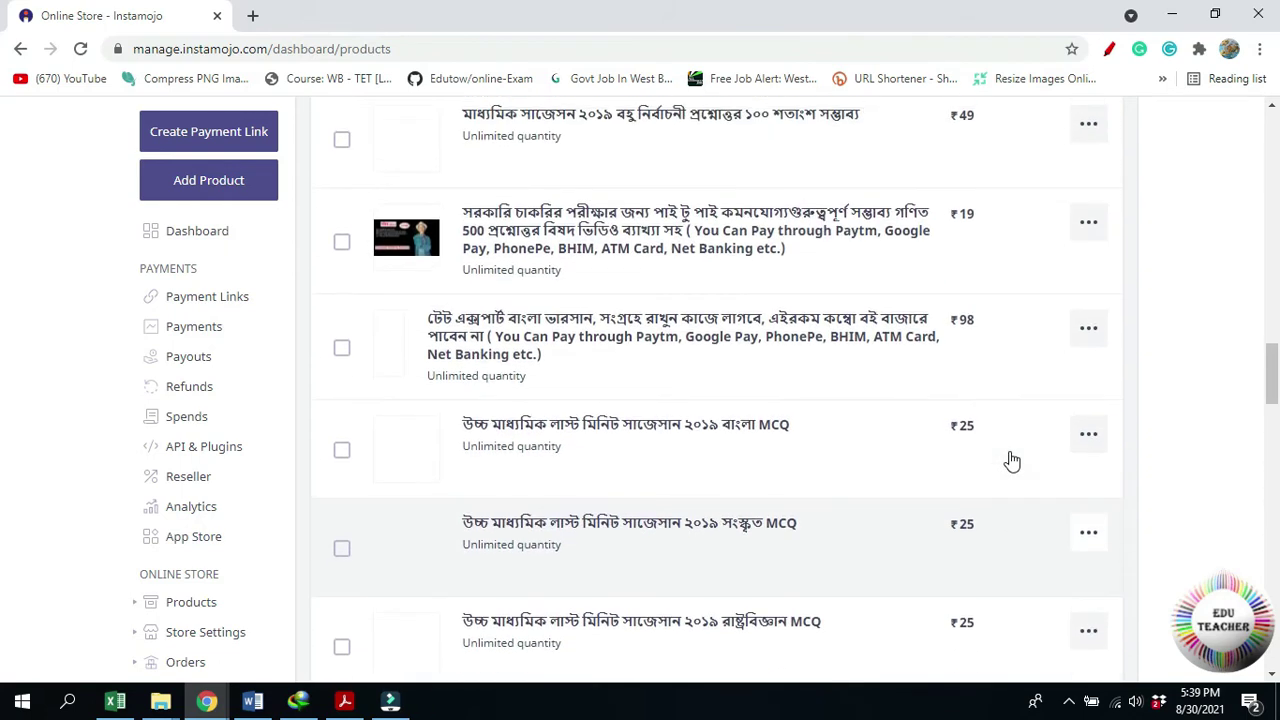
scroll(1012, 460, "up", 2)
scroll(1012, 460, "up", 1)
scroll(1012, 460, "up", 2)
scroll(1012, 460, "up", 1)
scroll(1012, 460, "up", 2)
scroll(1012, 460, "up", 2)
scroll(1012, 460, "up", 2)
scroll(1012, 460, "up", 2)
scroll(1012, 460, "up", 2)
scroll(1012, 460, "up", 2)
scroll(1012, 460, "up", 2)
scroll(1012, 460, "up", 2)
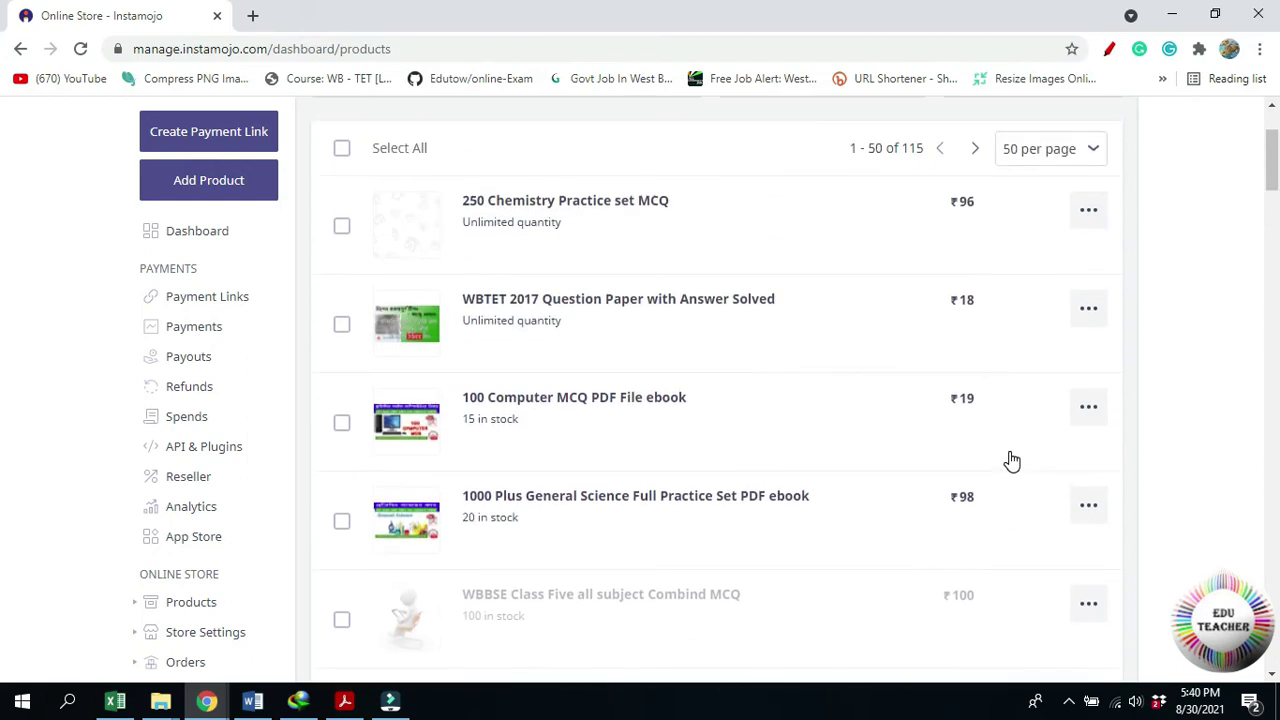
scroll(1012, 460, "up", 1)
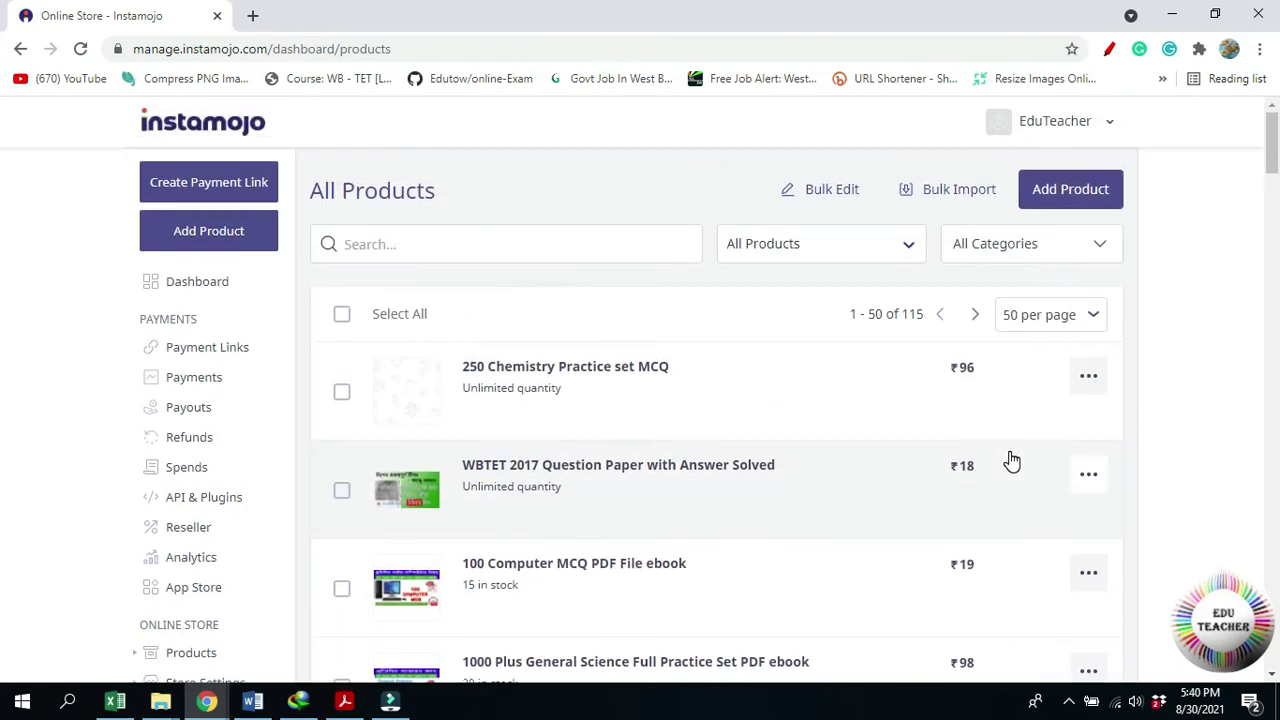
Step: Go to products 51–100 and open the Free Bengali police-constable syllabus book for editing
left_click(975, 315)
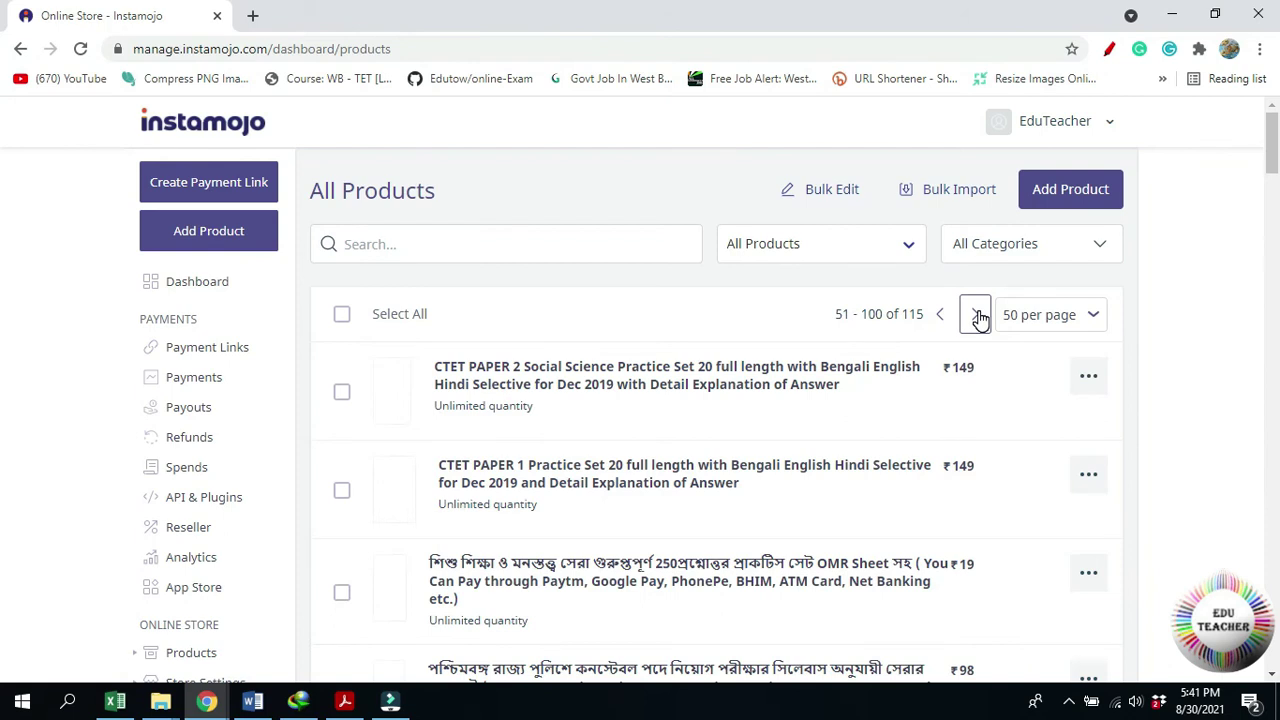
scroll(800, 405, "down", 2)
scroll(805, 407, "down", 1)
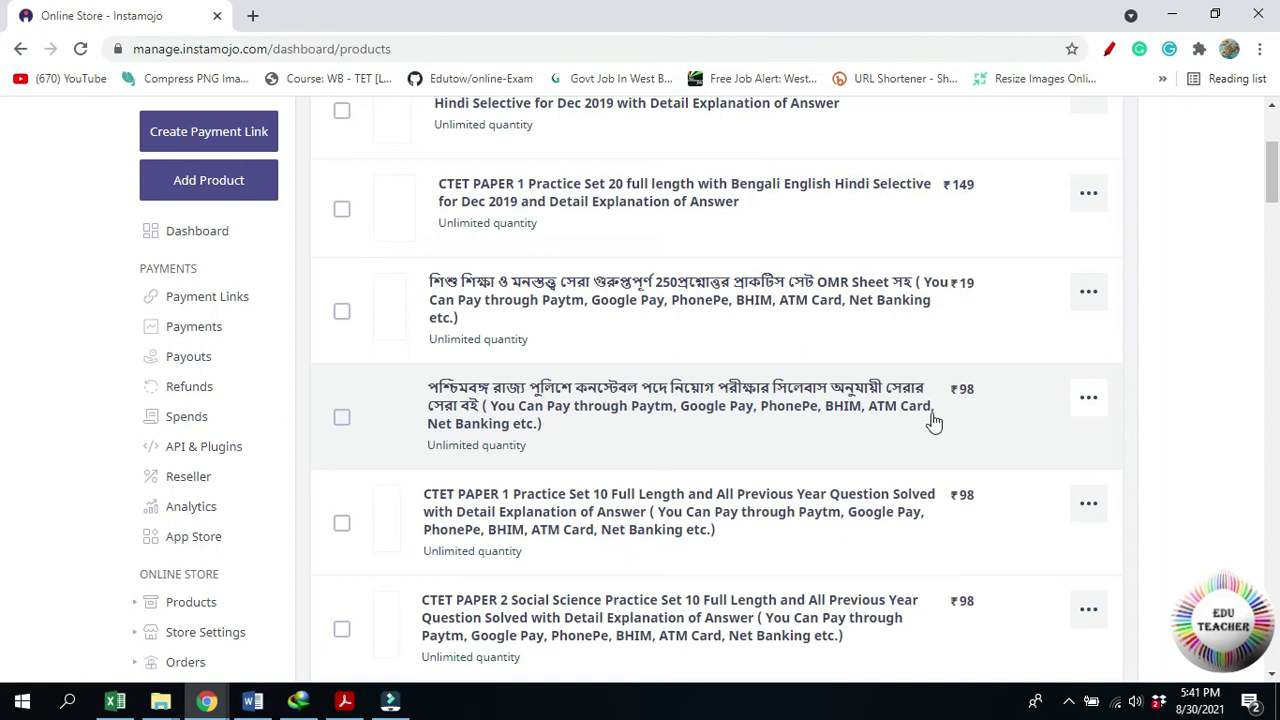
scroll(812, 422, "down", 2)
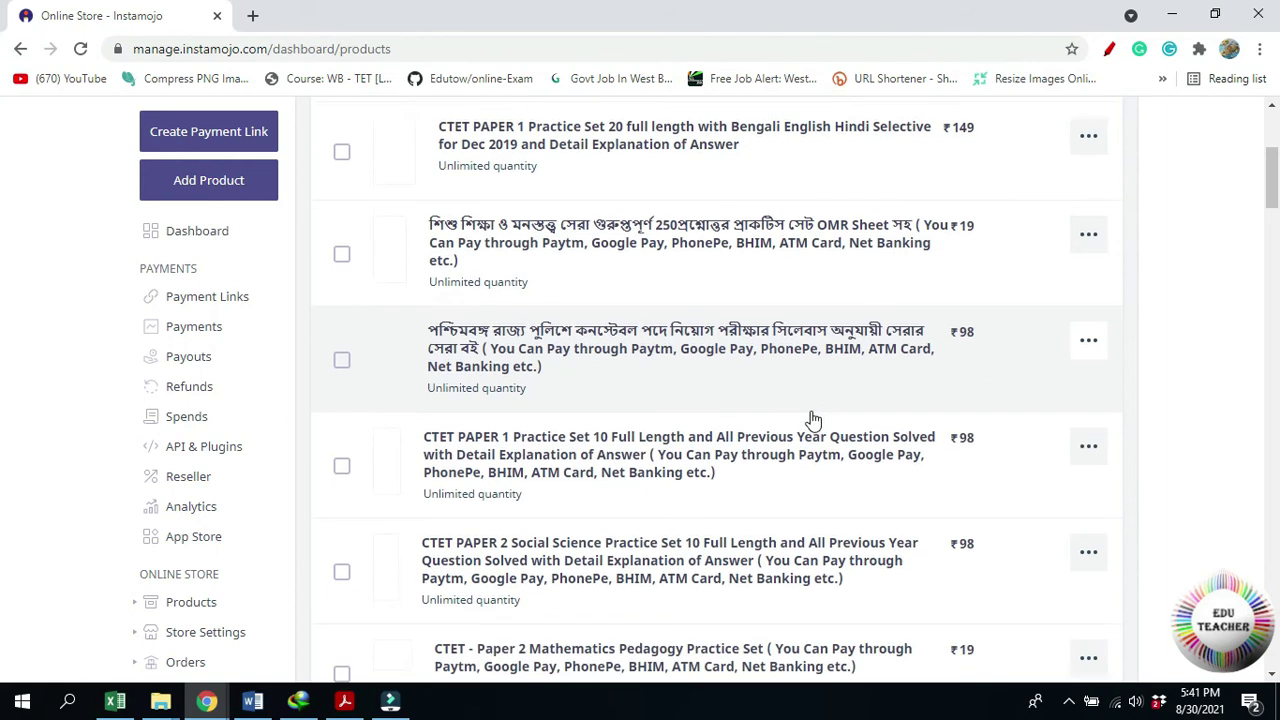
scroll(812, 422, "down", 3)
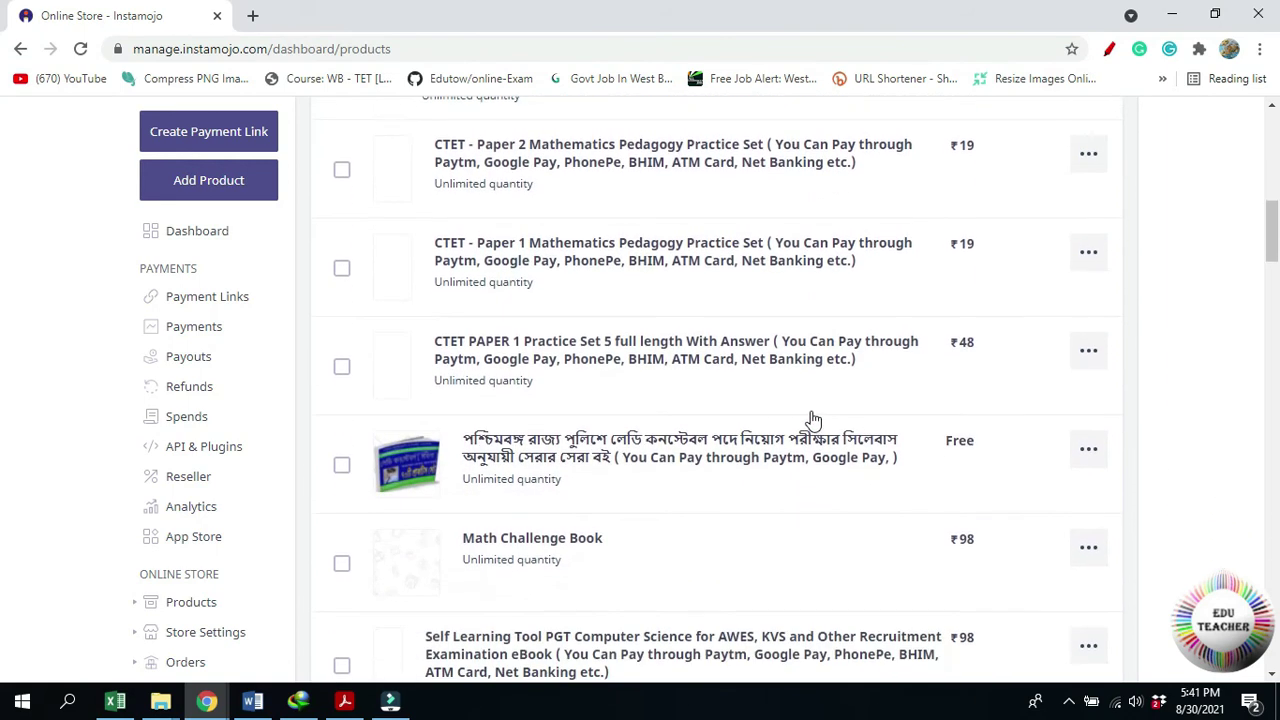
left_click(570, 457)
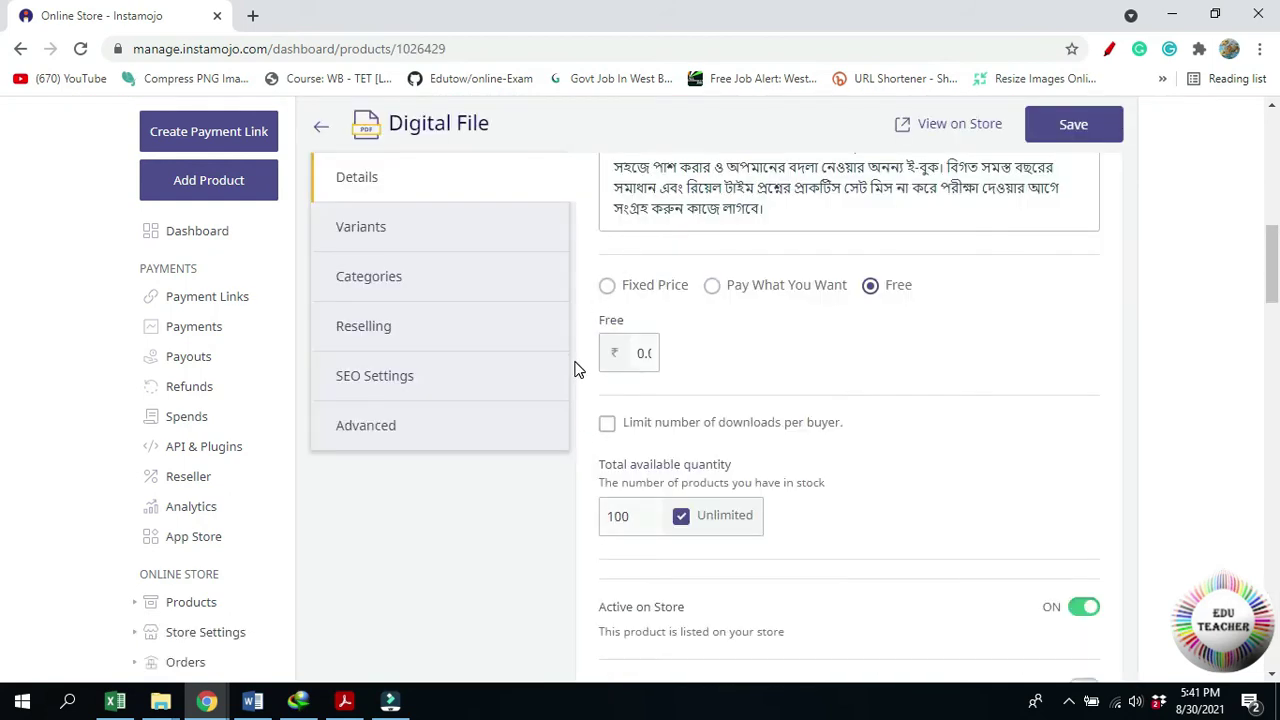
Step: Open the product's public storefront page in a new tab and return to its edit page
scroll(833, 347, "up", 2)
scroll(829, 349, "up", 3)
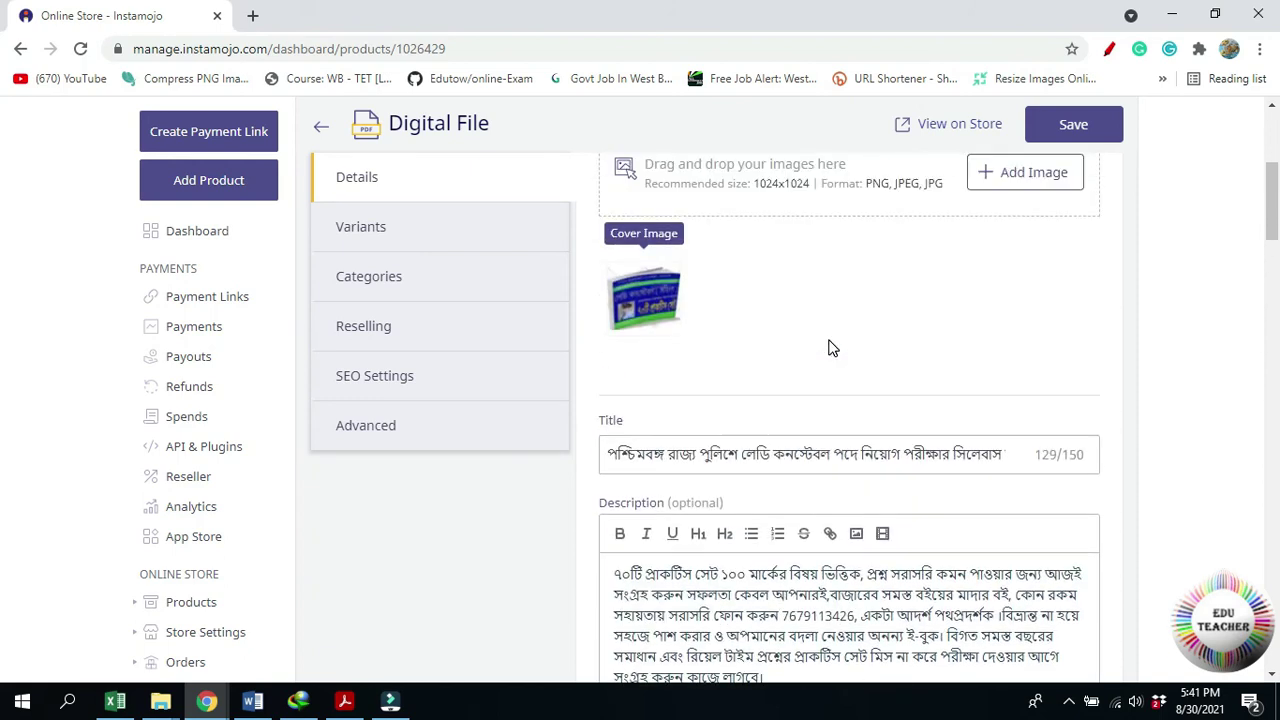
scroll(829, 349, "up", 4)
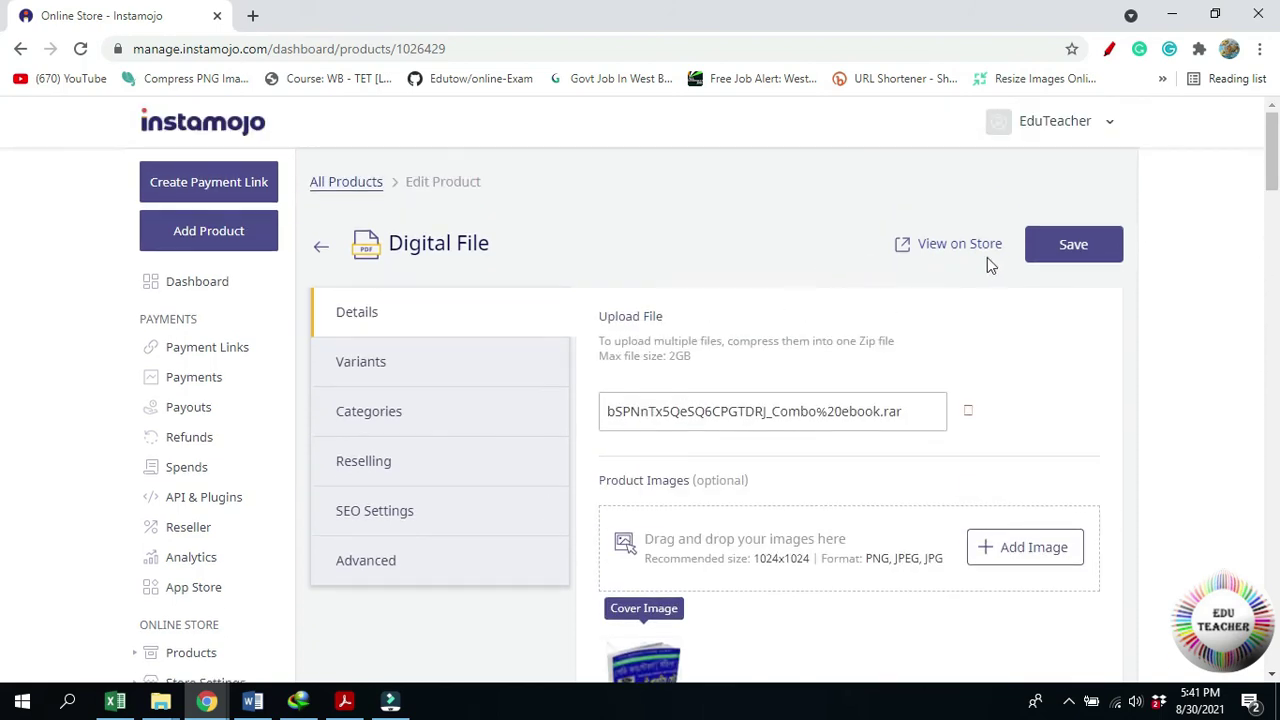
left_click(960, 253)
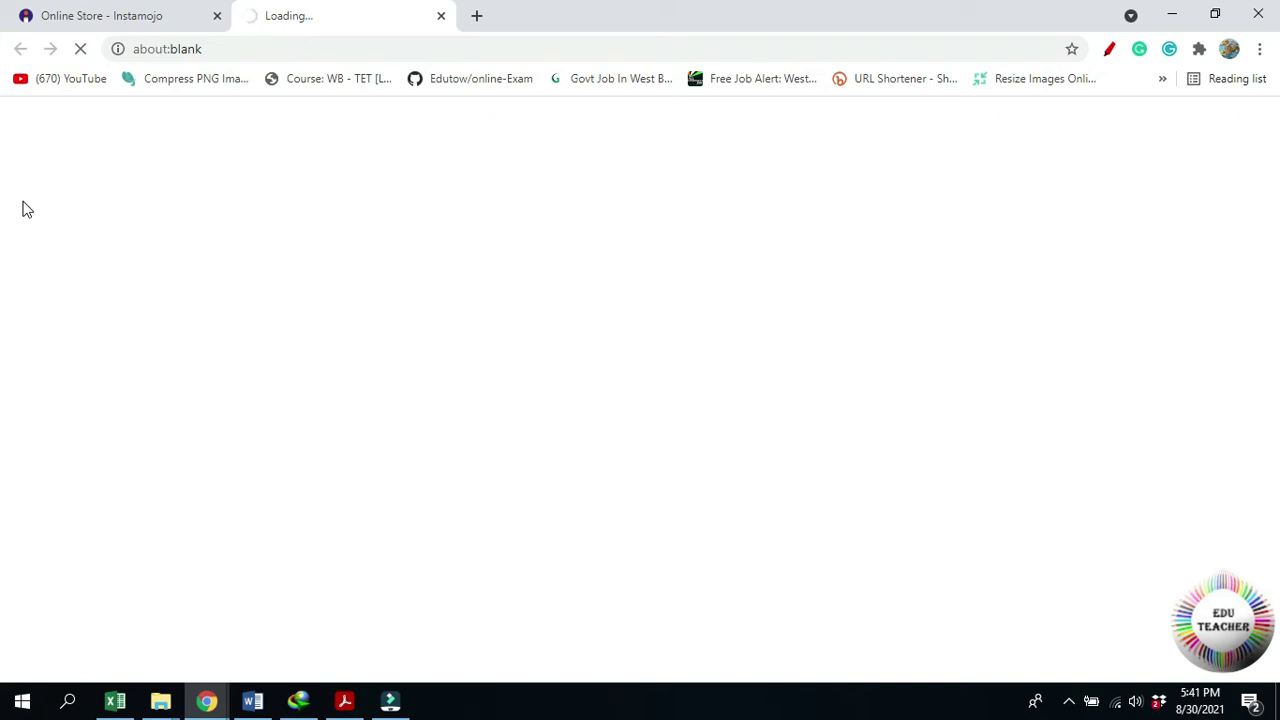
left_click(108, 12)
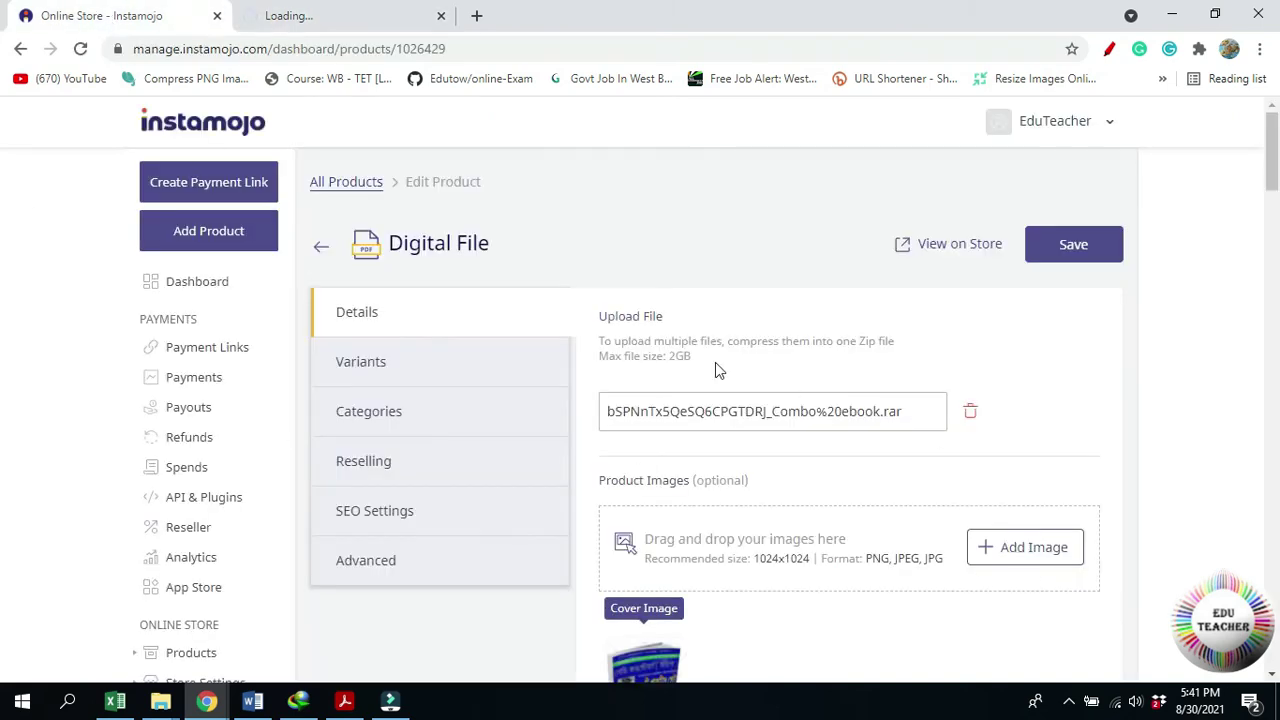
Step: On the storefront, add the ₹0 Bengali lady-constable exam book to the cart and choose Buy Now
left_click(330, 15)
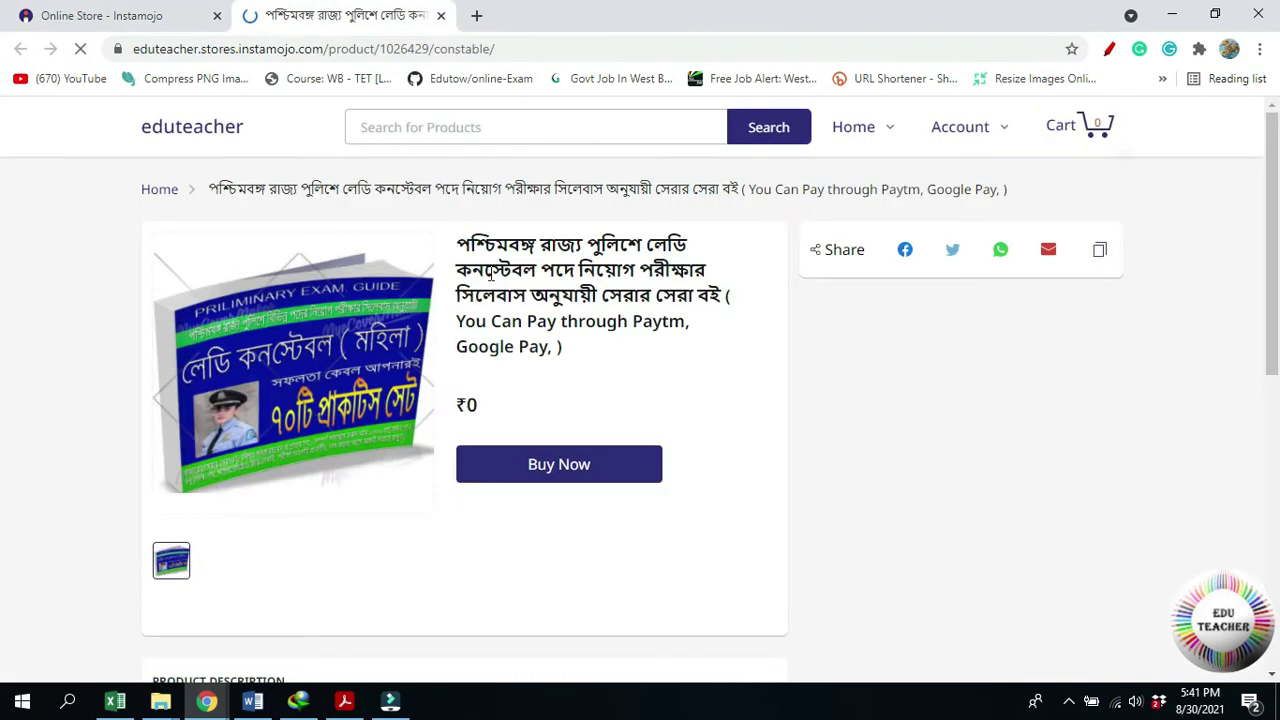
left_click(543, 467)
left_click(545, 473)
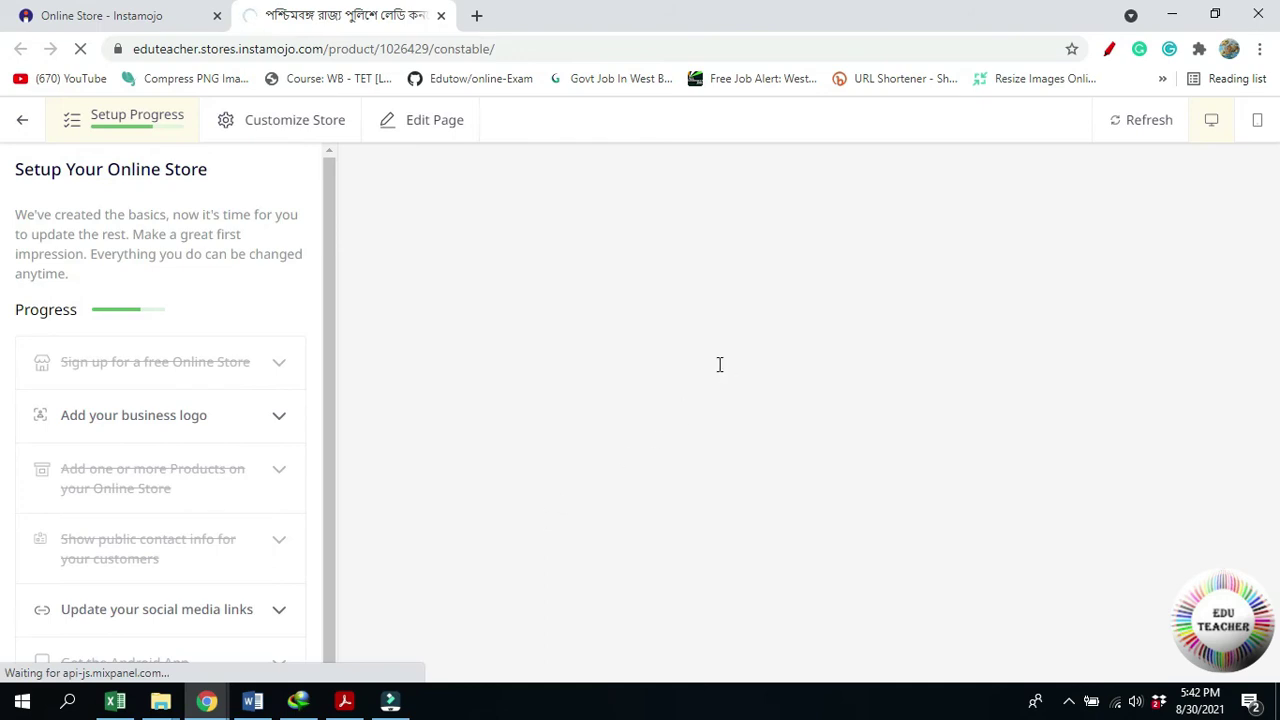
scroll(732, 483, "down", 2)
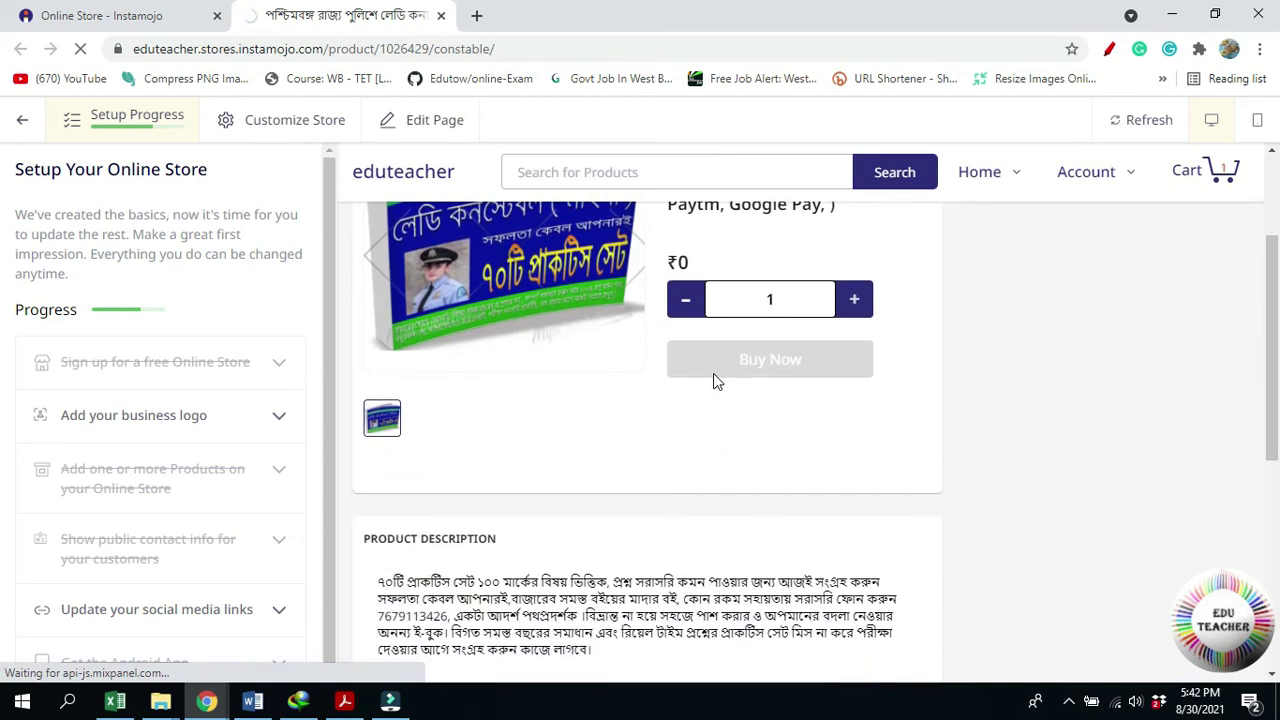
scroll(780, 471, "up", 2)
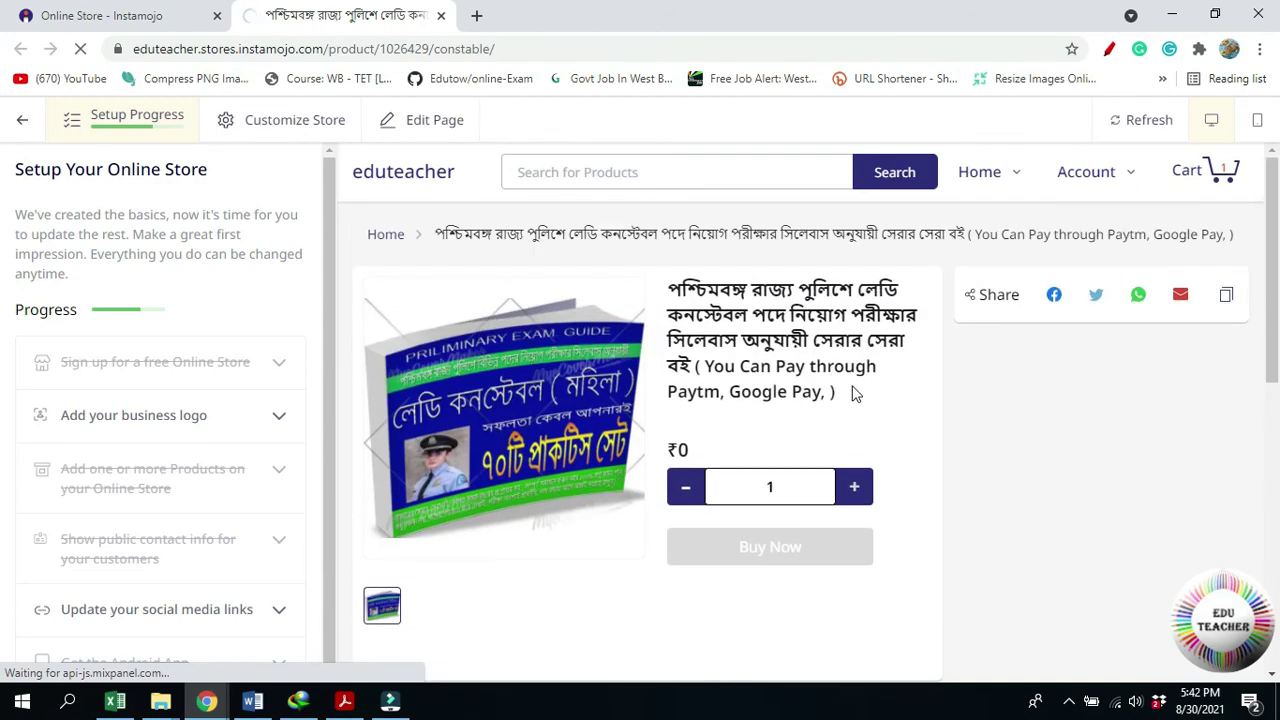
scroll(797, 382, "down", 1)
scroll(797, 382, "down", 1)
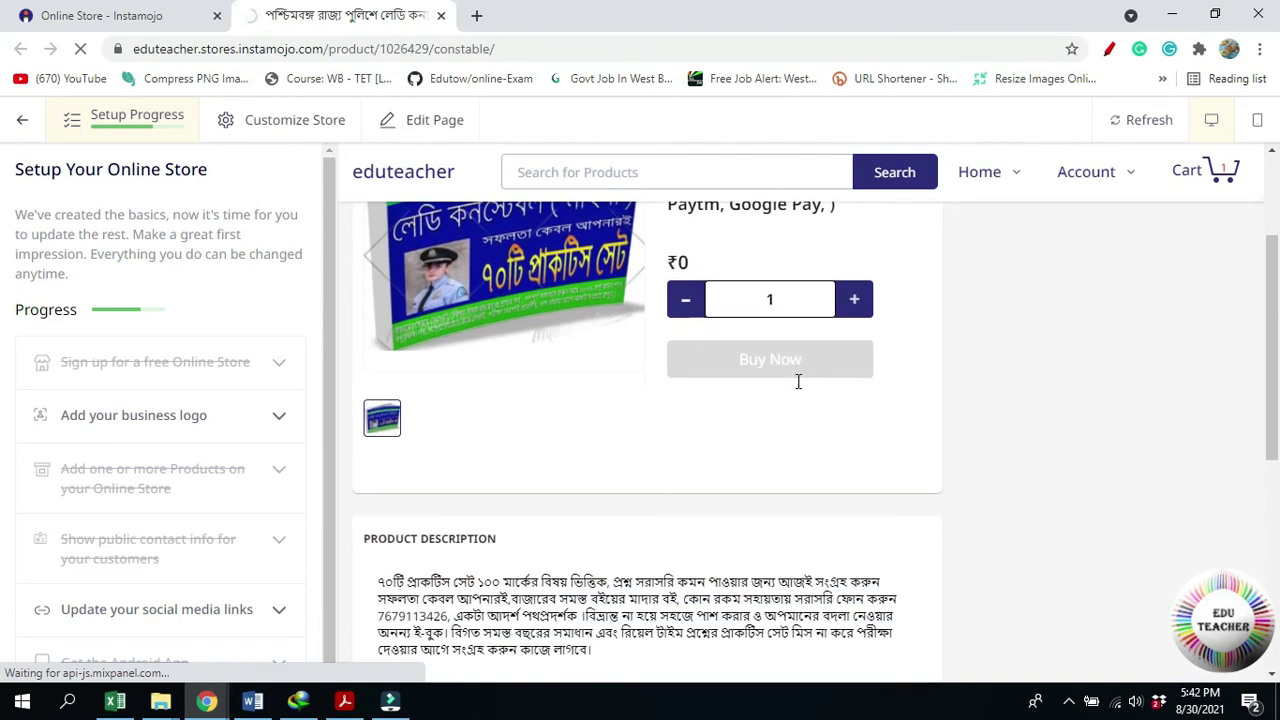
scroll(797, 384, "down", 2)
scroll(797, 386, "down", 2)
scroll(797, 381, "up", 3)
scroll(797, 381, "up", 2)
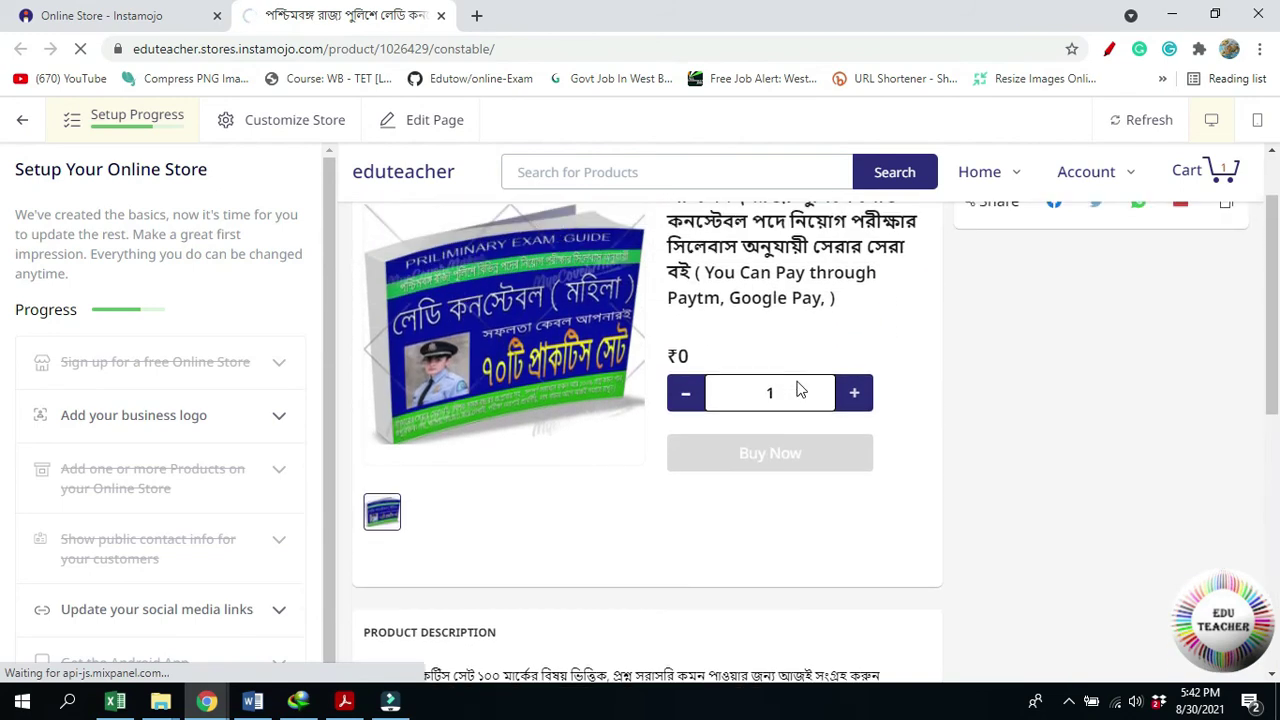
scroll(797, 381, "up", 2)
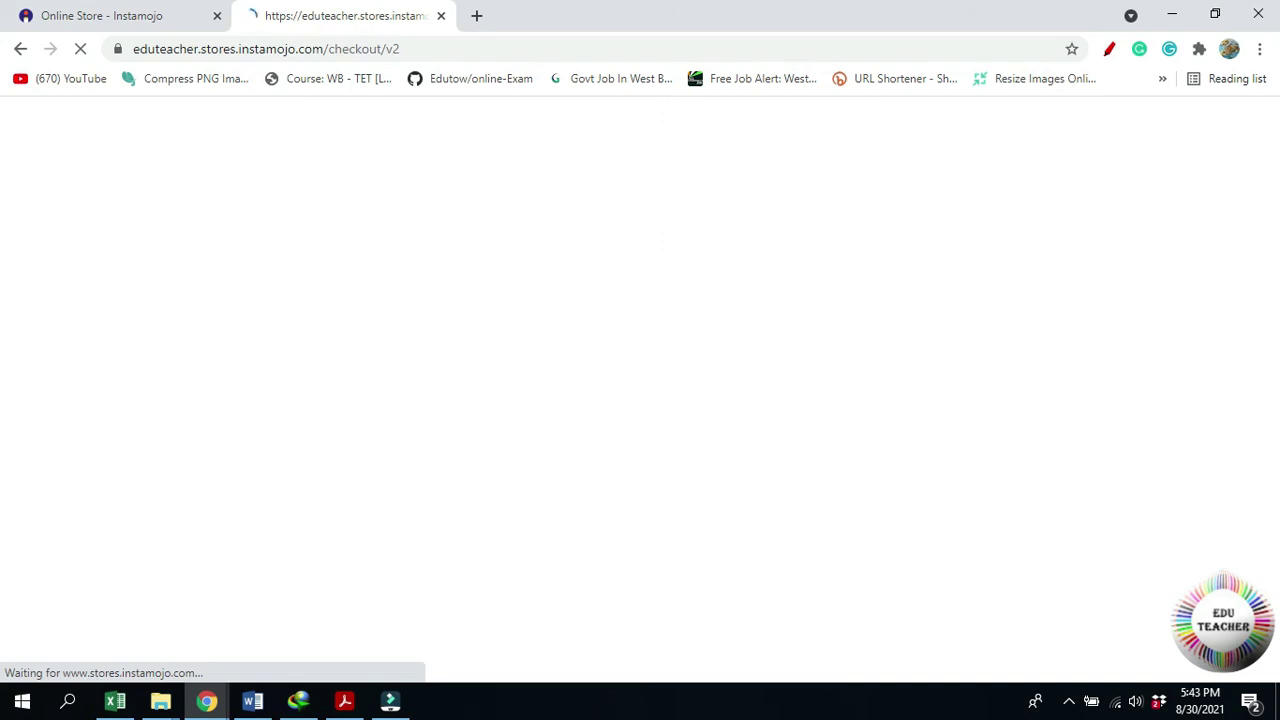
Step: Check the network status, then pause the screen recorder while checkout loads
left_click(1116, 702)
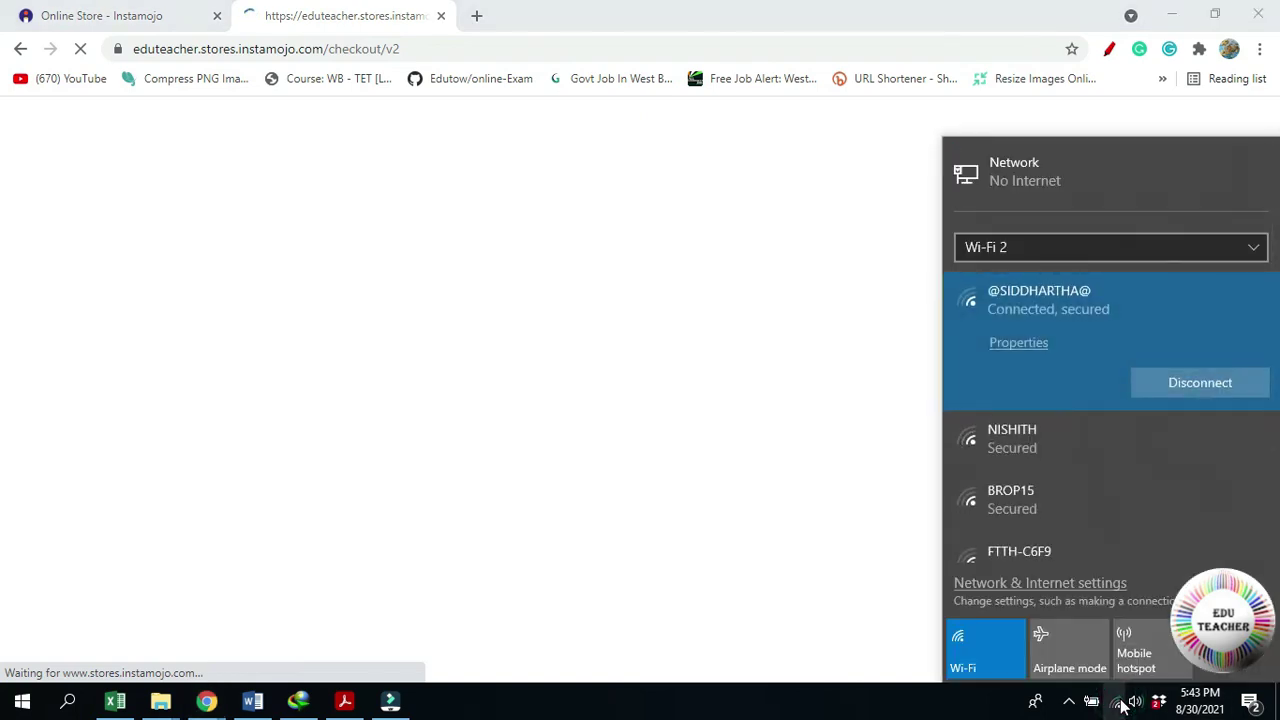
left_click(1121, 703)
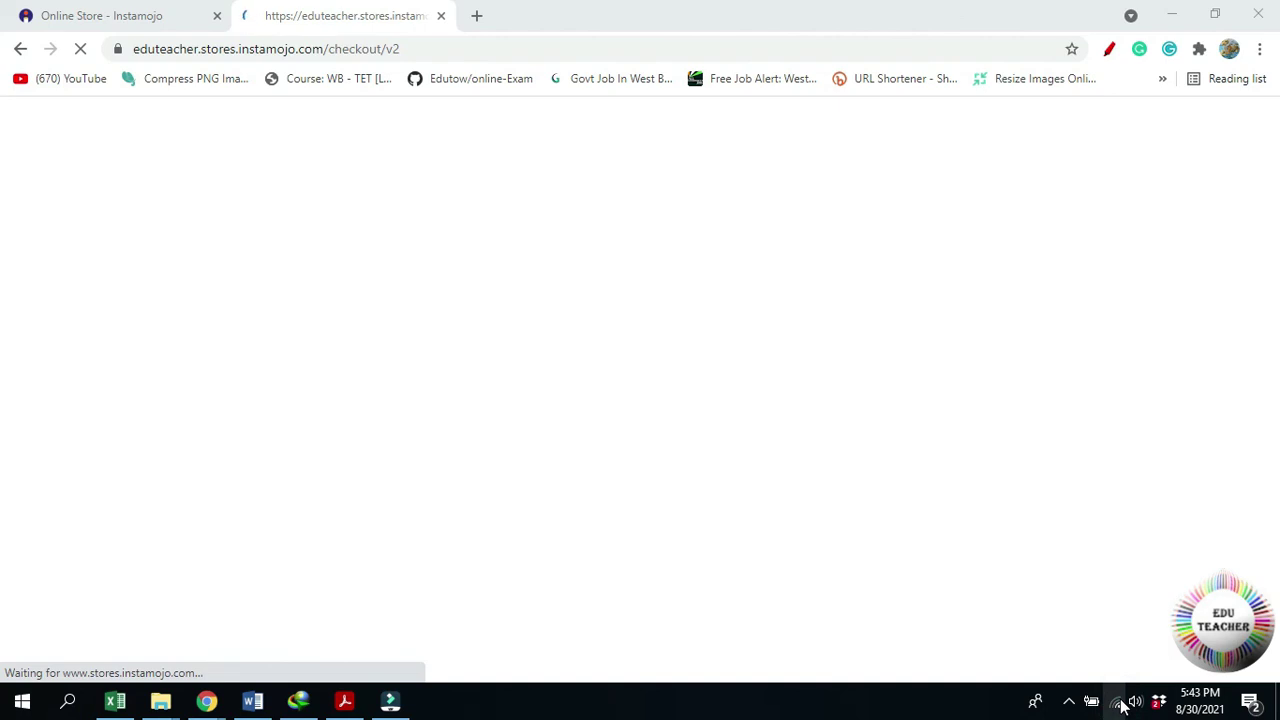
left_click(1069, 702)
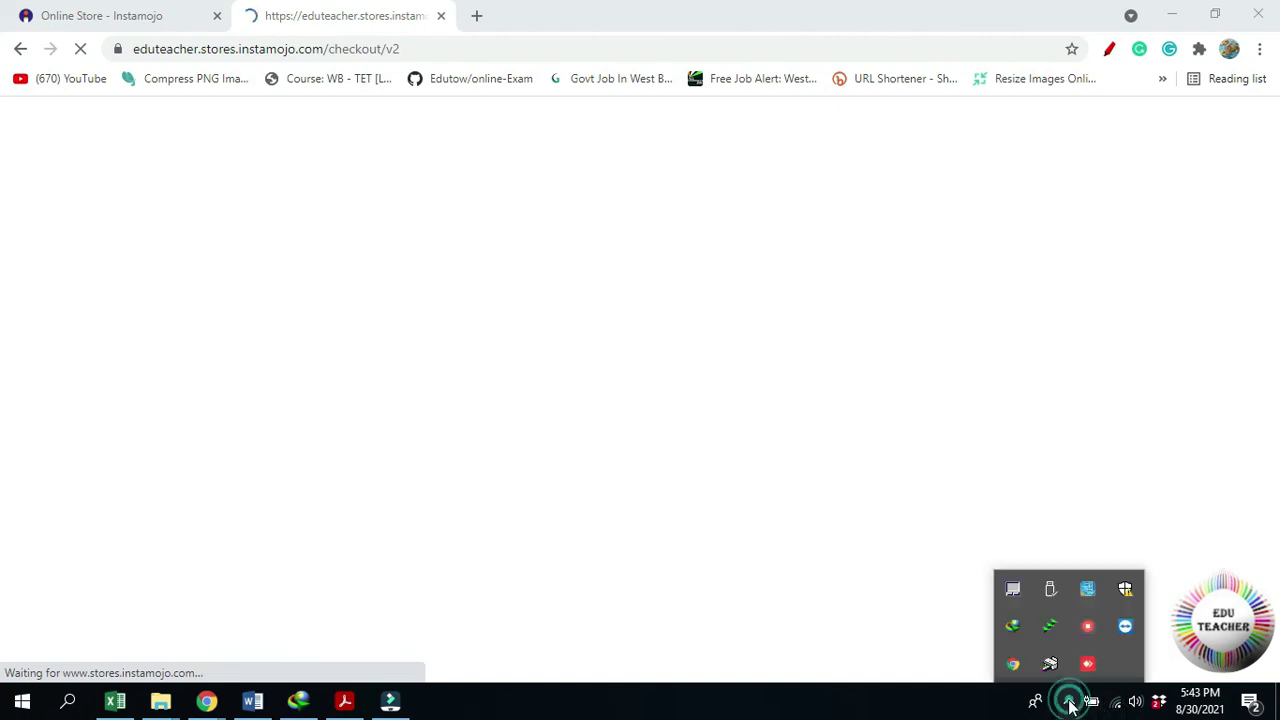
right_click(1088, 630)
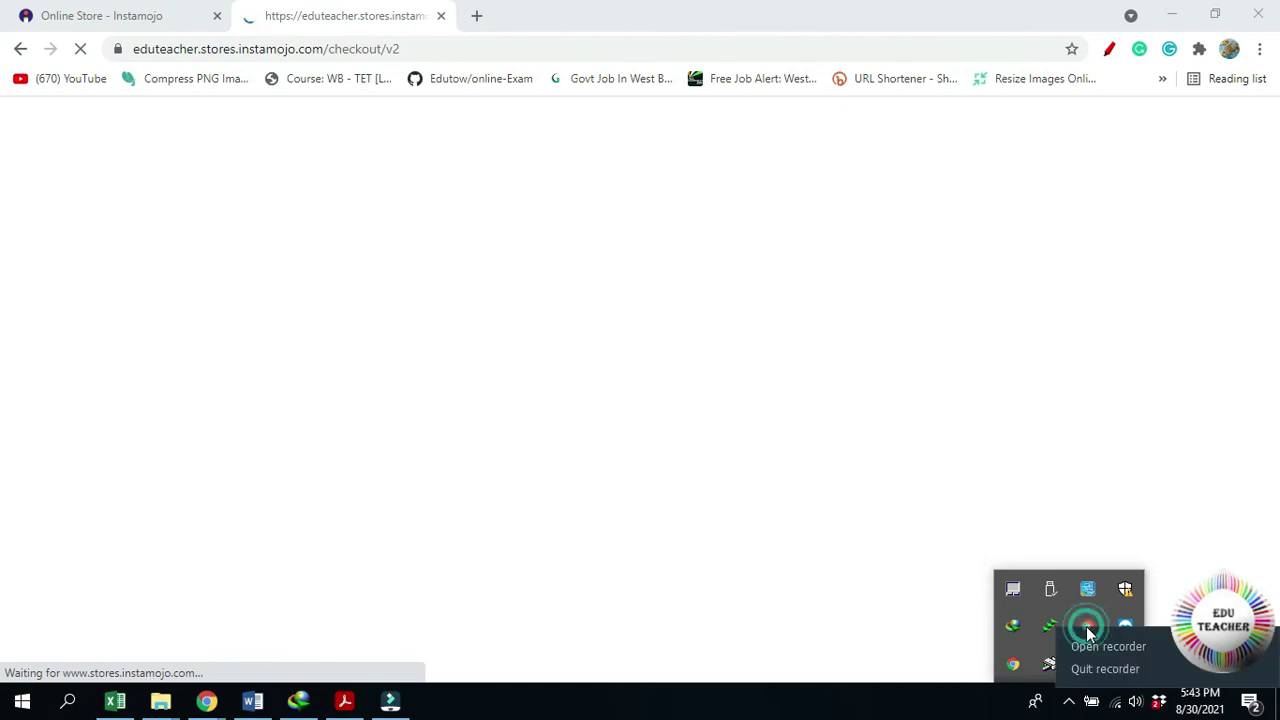
left_click(1100, 646)
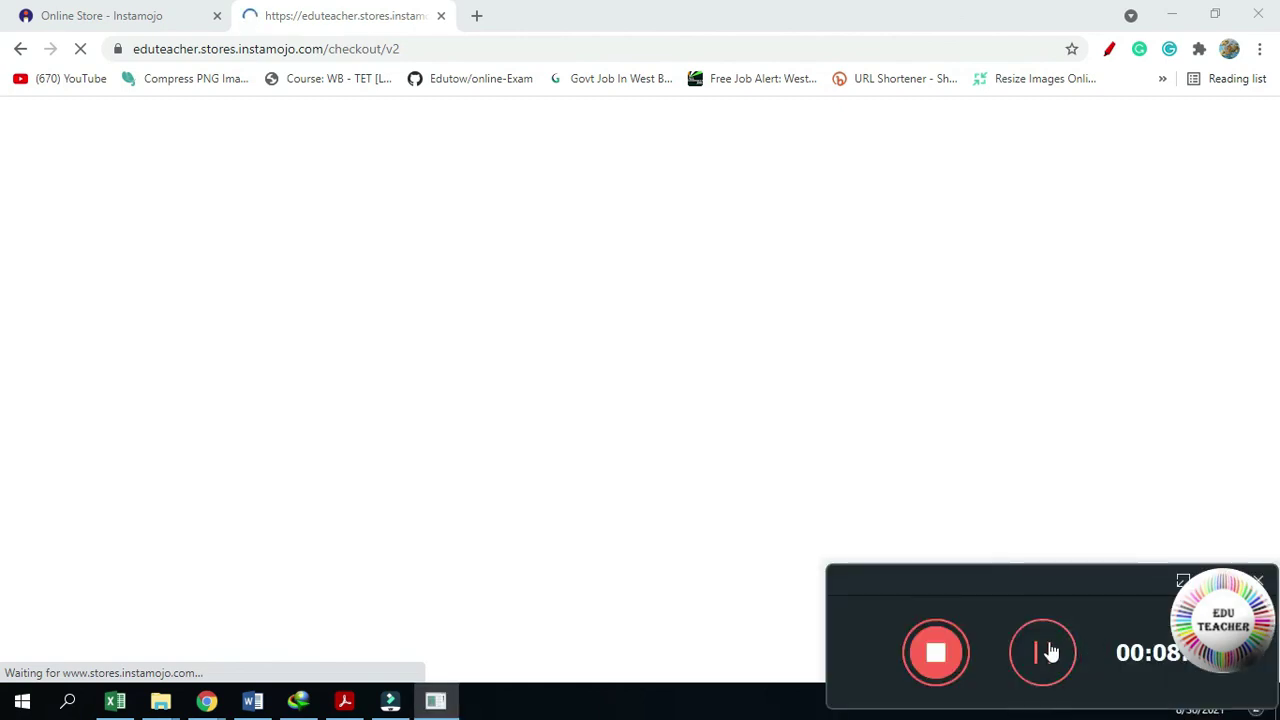
left_click(1046, 651)
Step: Fill in the customer's first name, last name, e-mail and mobile number
left_click(291, 303)
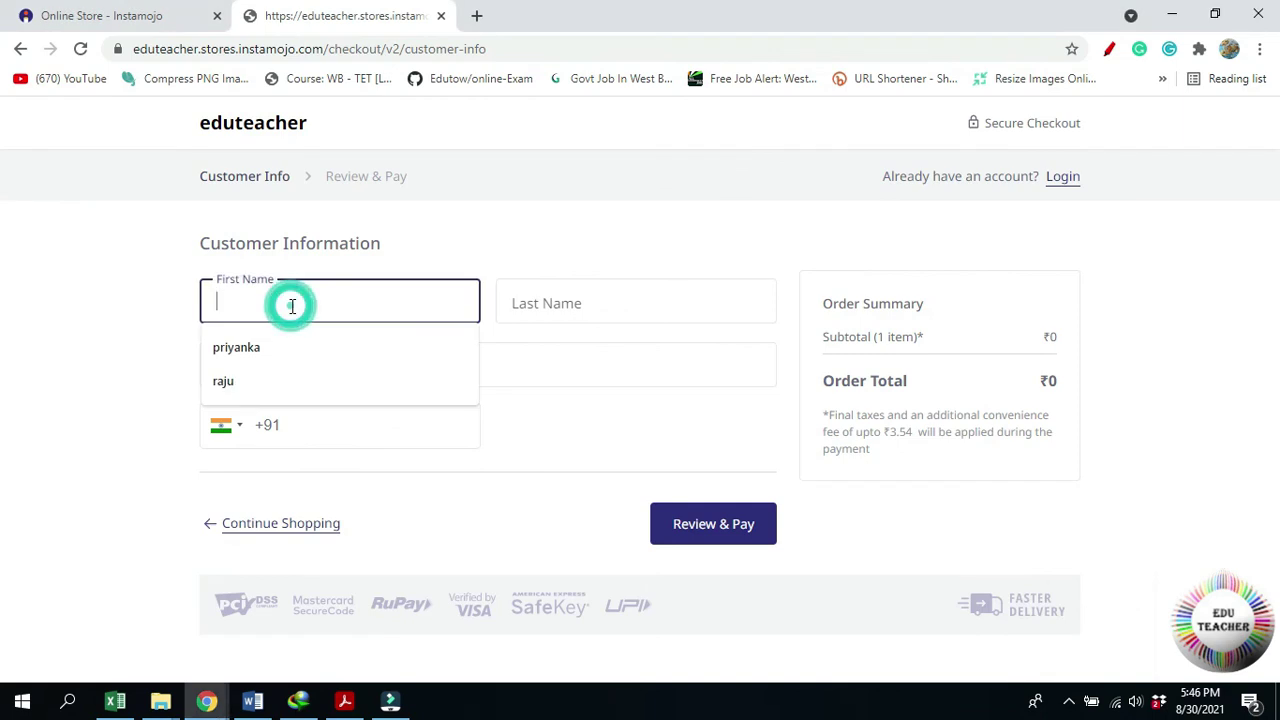
left_click(268, 385)
left_click(528, 300)
left_click(539, 340)
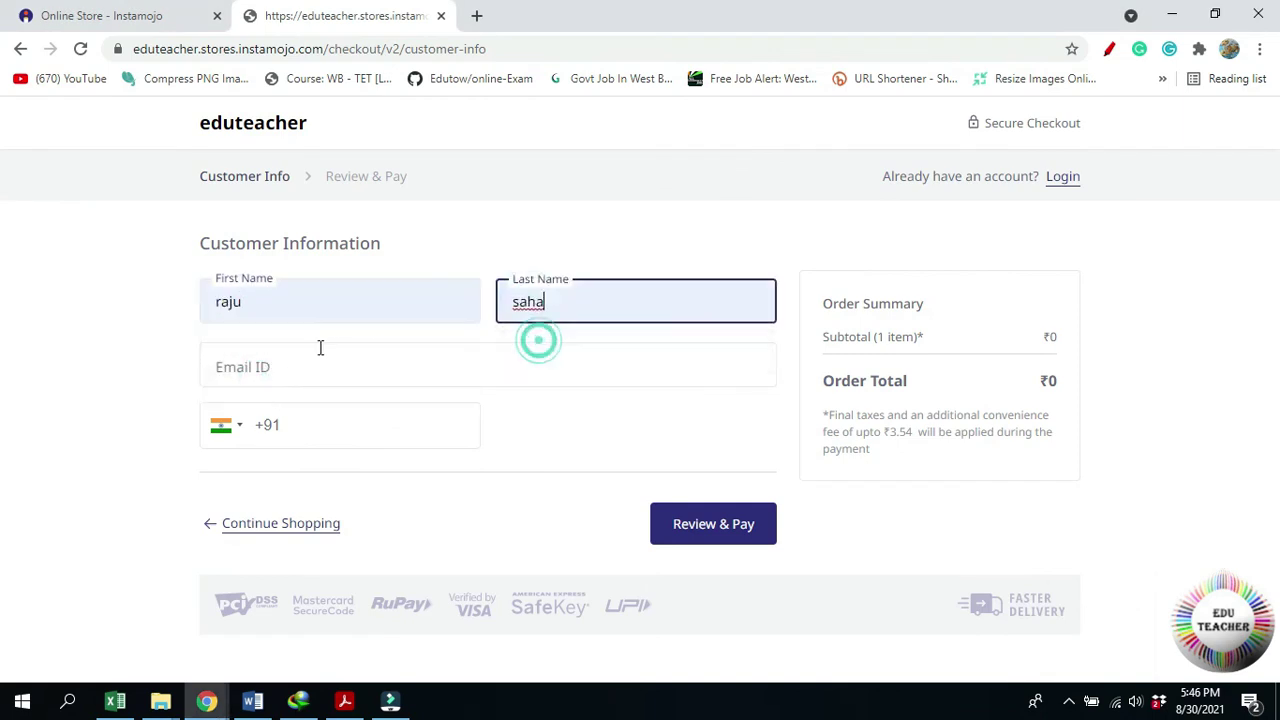
left_click(287, 366)
left_click(320, 445)
left_click(323, 428)
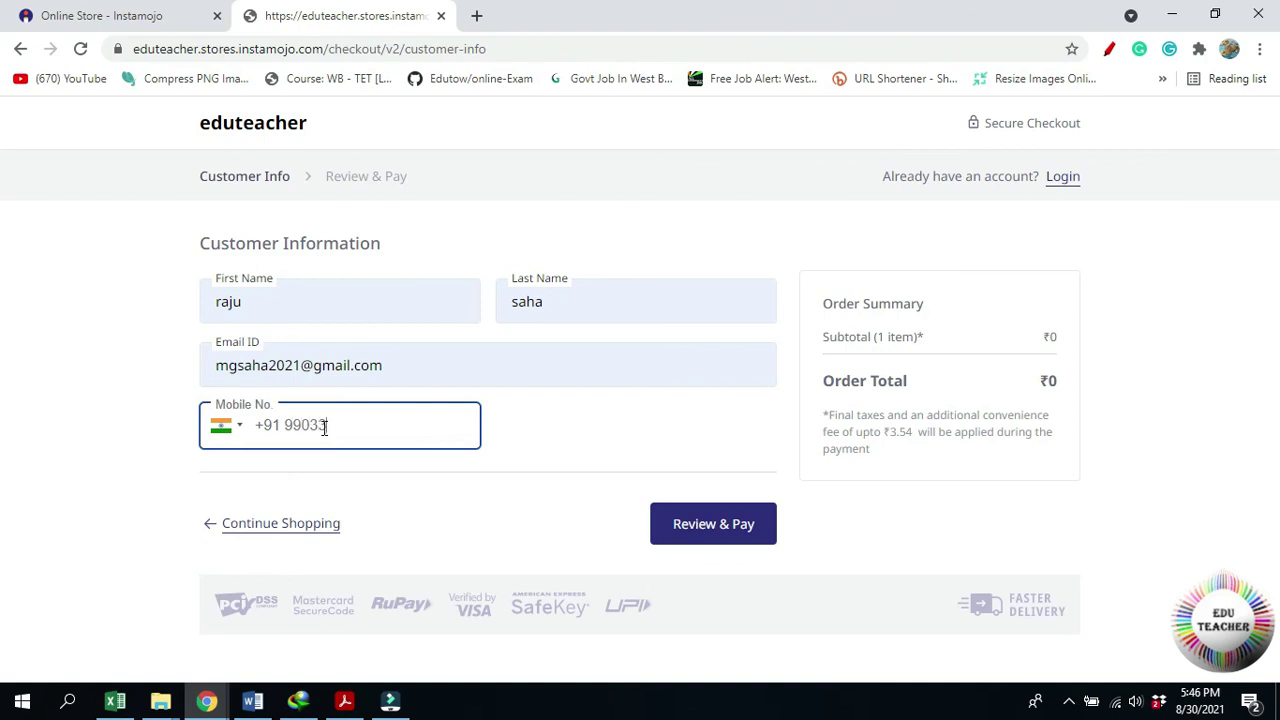
Step: Review and place the ₹0 order, then open its order details and download page
left_click(708, 524)
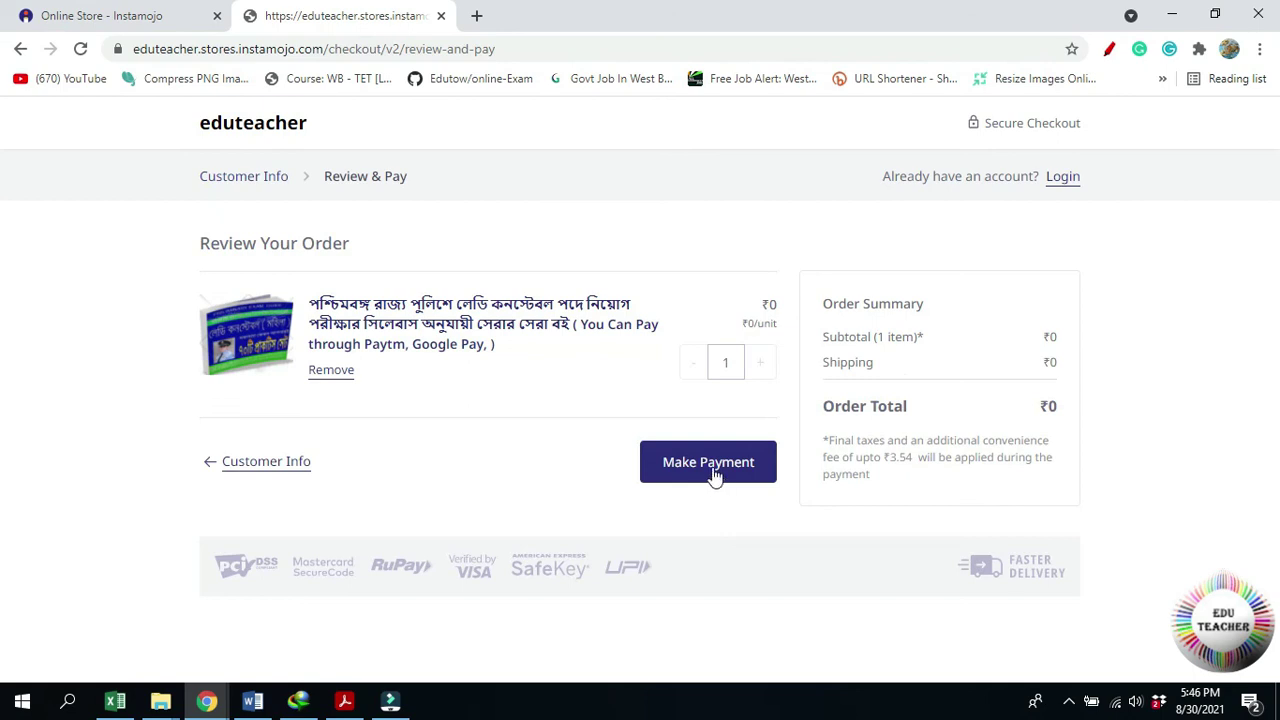
left_click(710, 472)
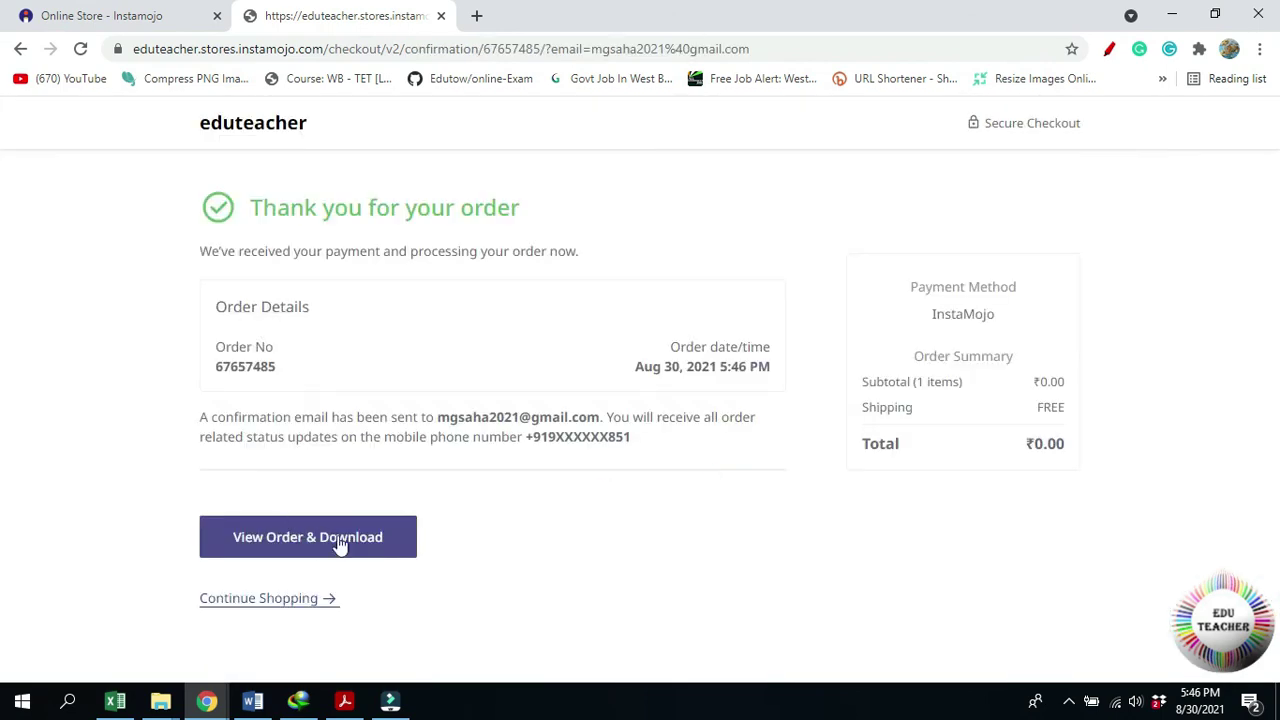
left_click(325, 547)
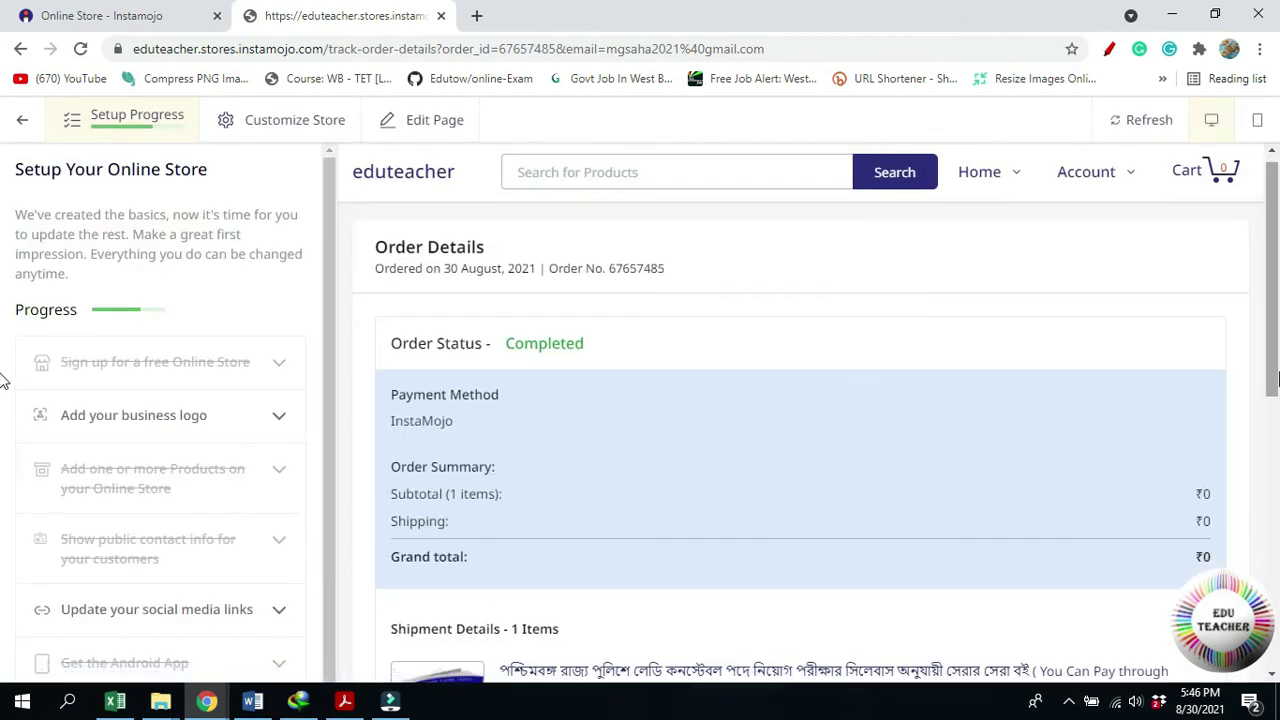
Step: Download the combo ebook .rar (about 5.2 MB) from Shipment Details through IDM and hide its progress window
scroll(686, 437, "down", 4)
left_click(563, 393)
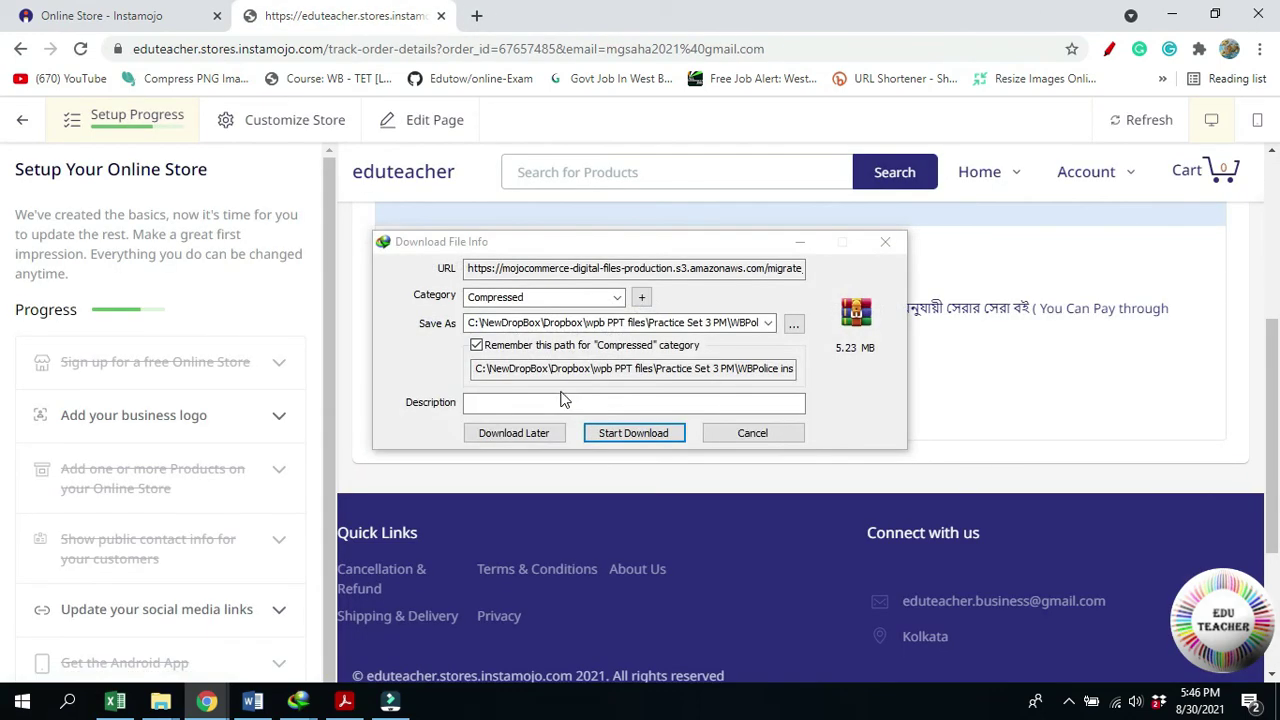
left_click(656, 433)
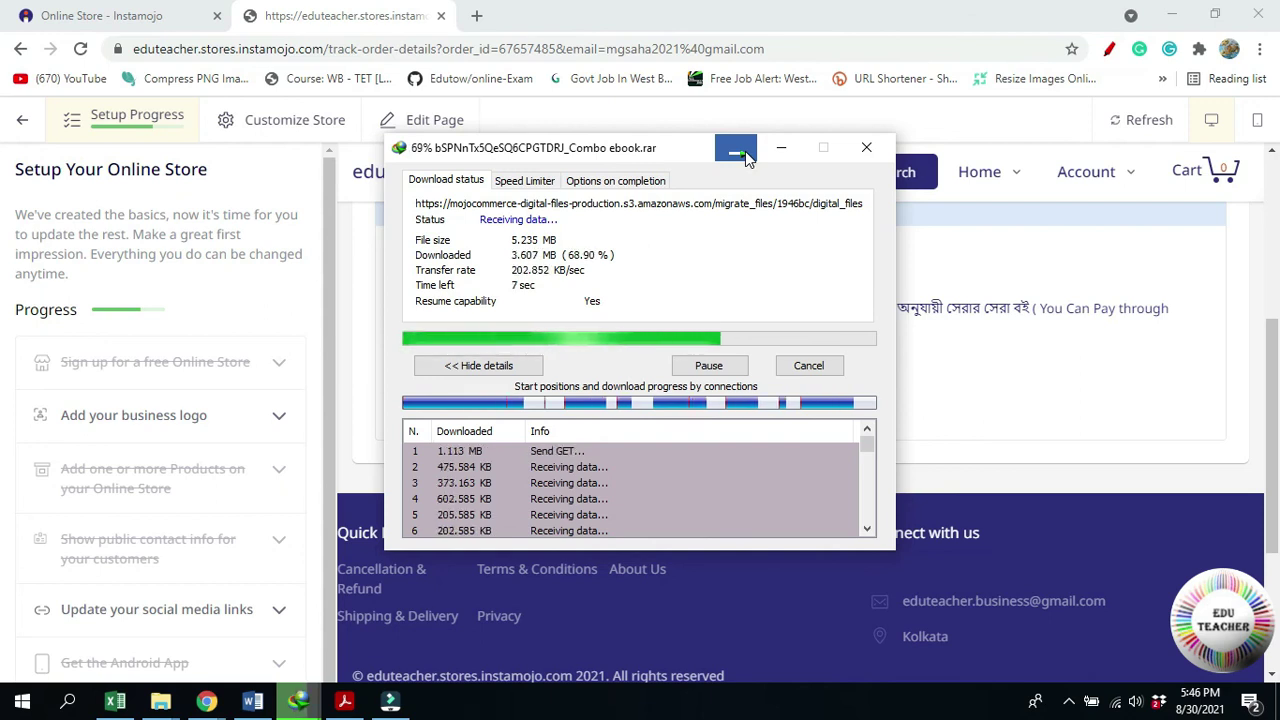
left_click(745, 151)
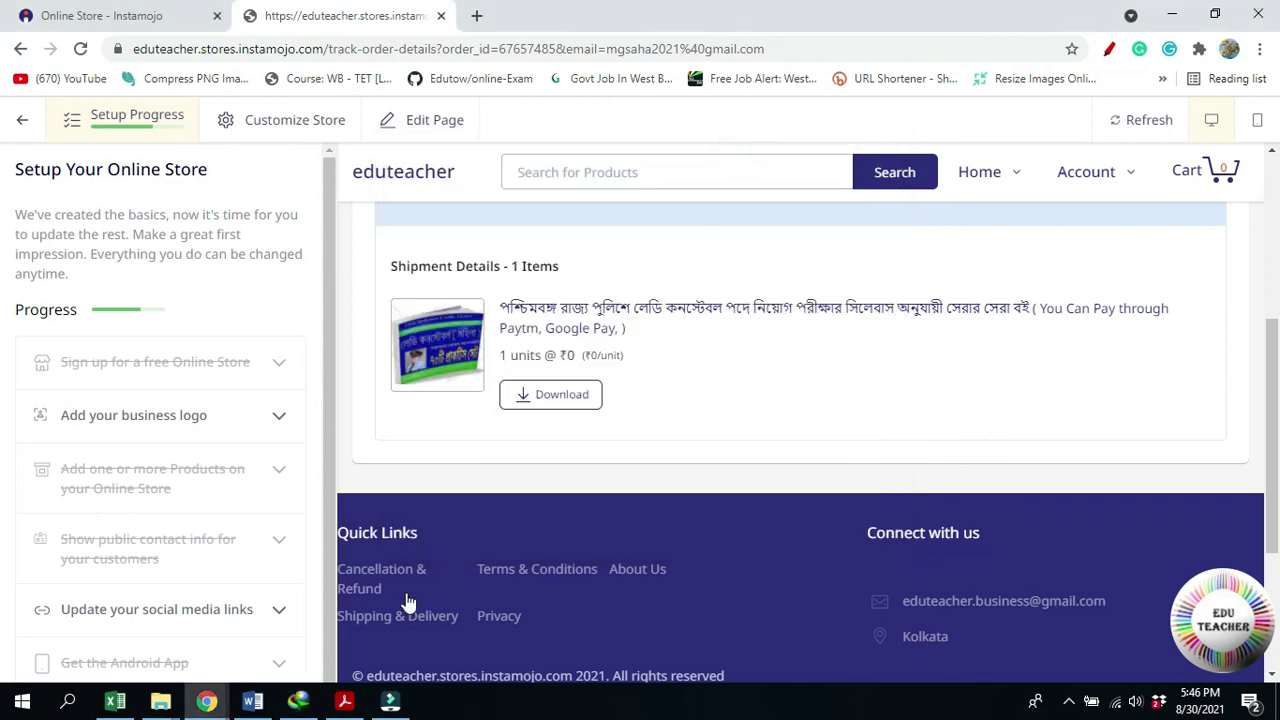
left_click(1068, 701)
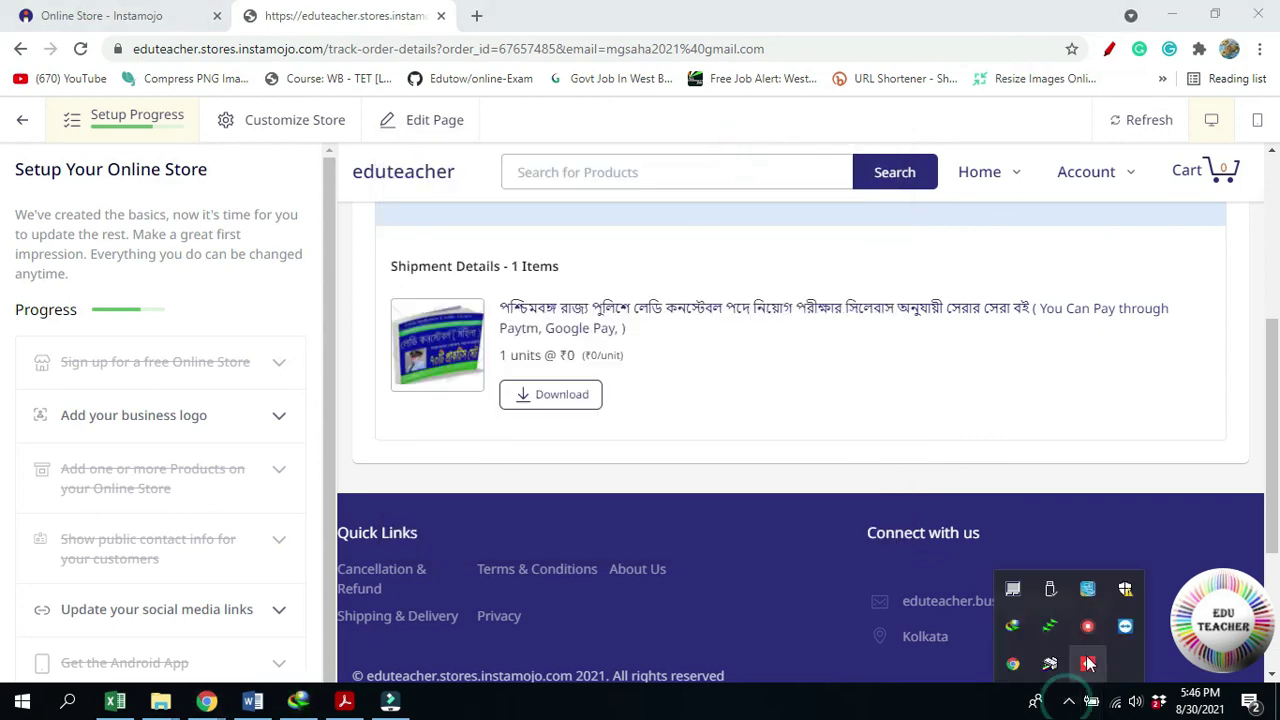